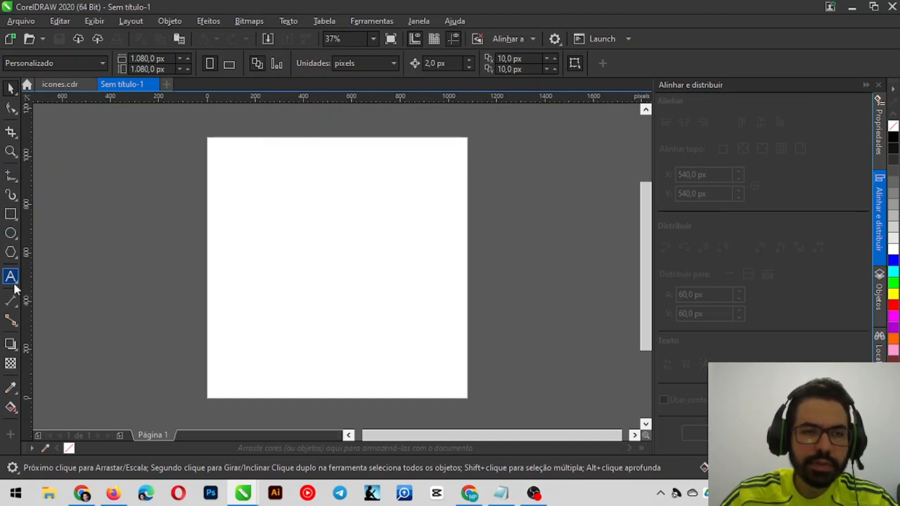
# Add an artistic text line reading 'ALFREDO NETO DESIGNER' on the page
pyautogui.click(10, 434)
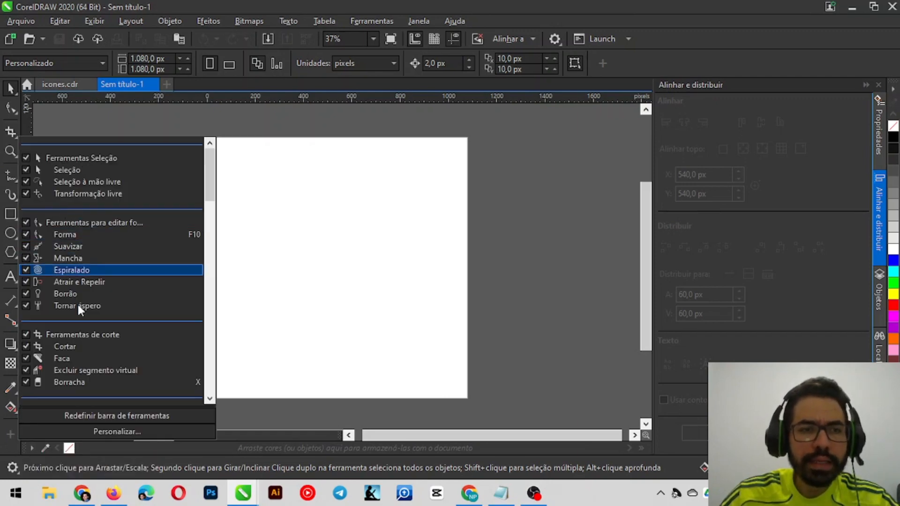
pyautogui.click(116, 119)
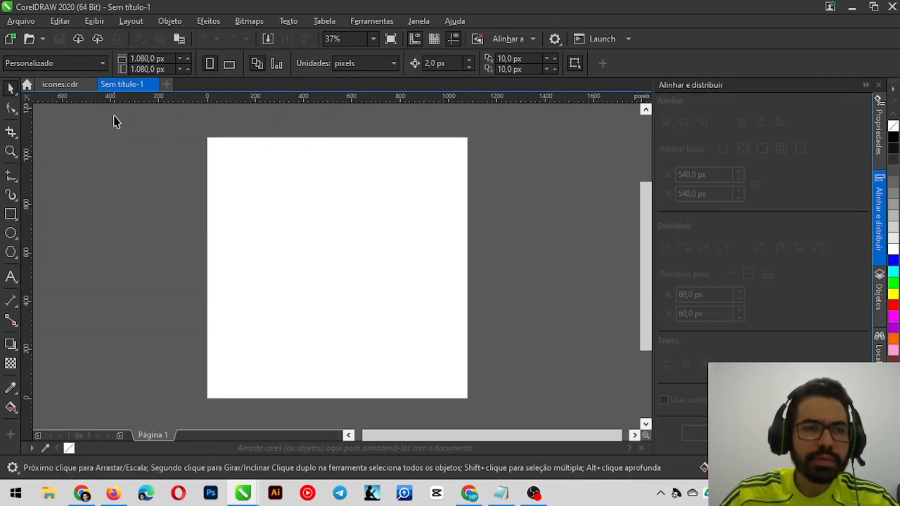
pyautogui.click(11, 277)
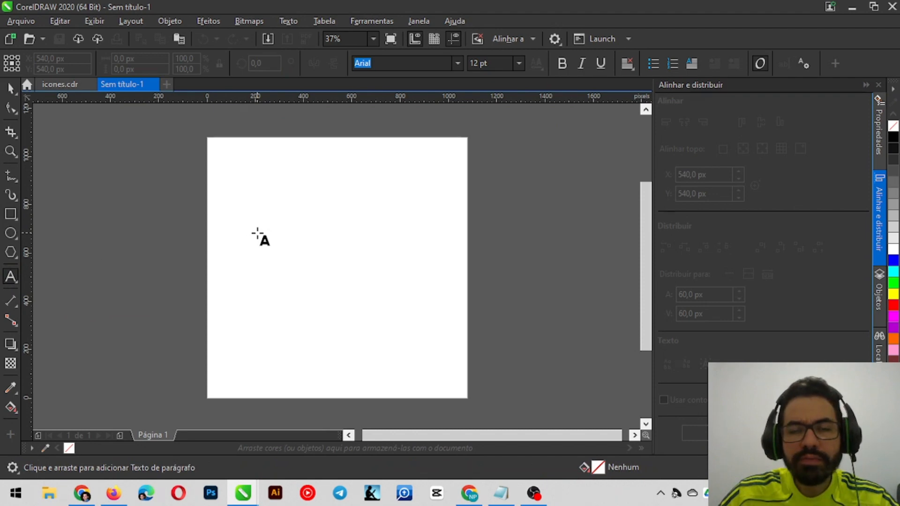
pyautogui.click(263, 247)
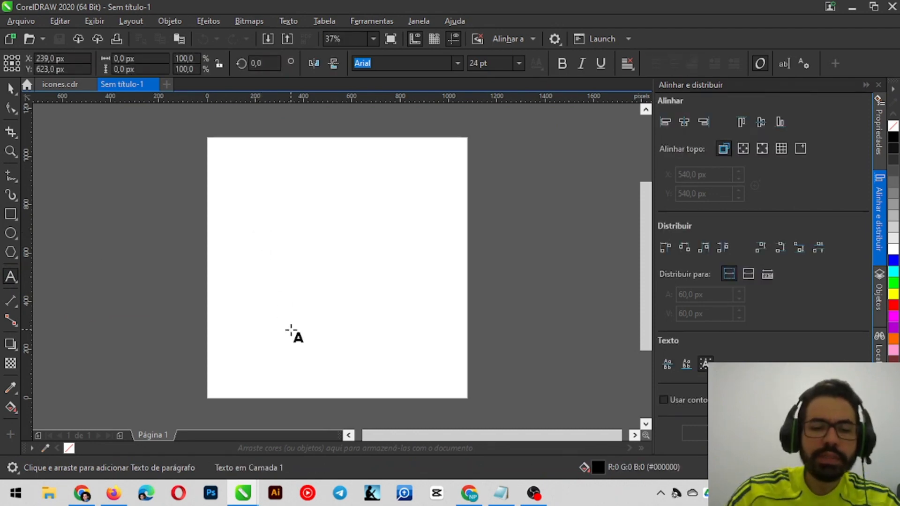
pyautogui.write('ALFRE')
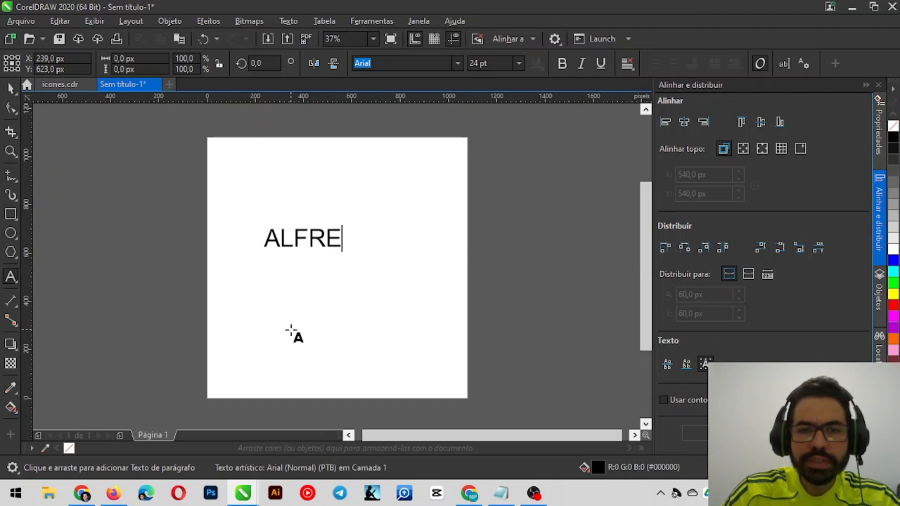
pyautogui.write('DO NETO DESIGNER')
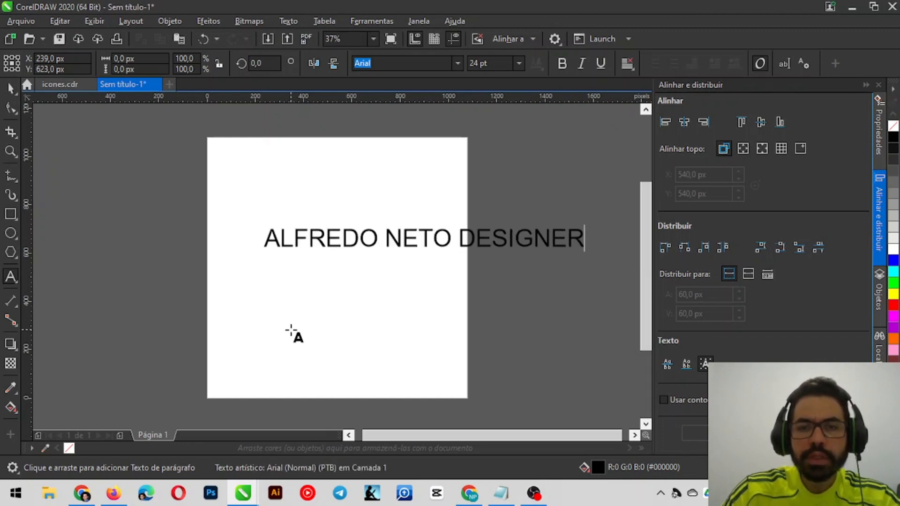
pyautogui.hotkey('ctrl', 'space')
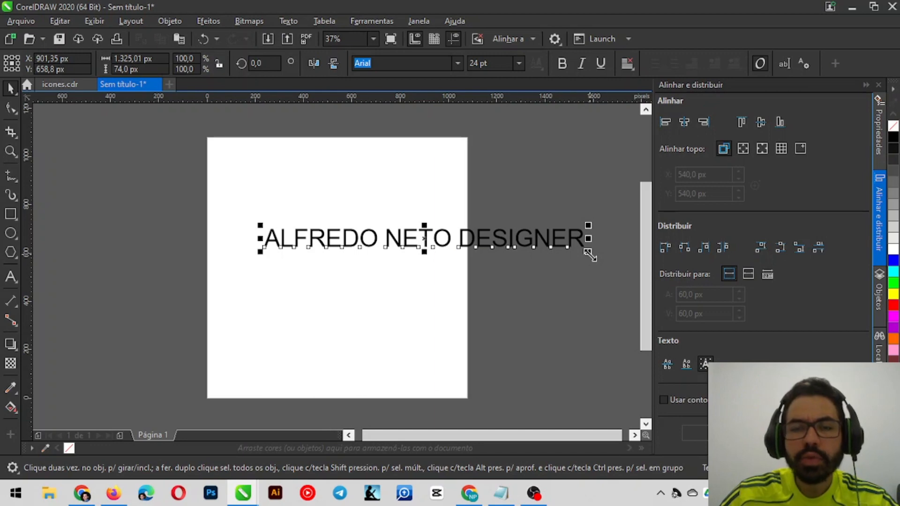
# Scale the name text down to 13.533 pt and move it just off the page's right edge
pyautogui.moveTo(590, 255); pyautogui.dragTo(454, 253)
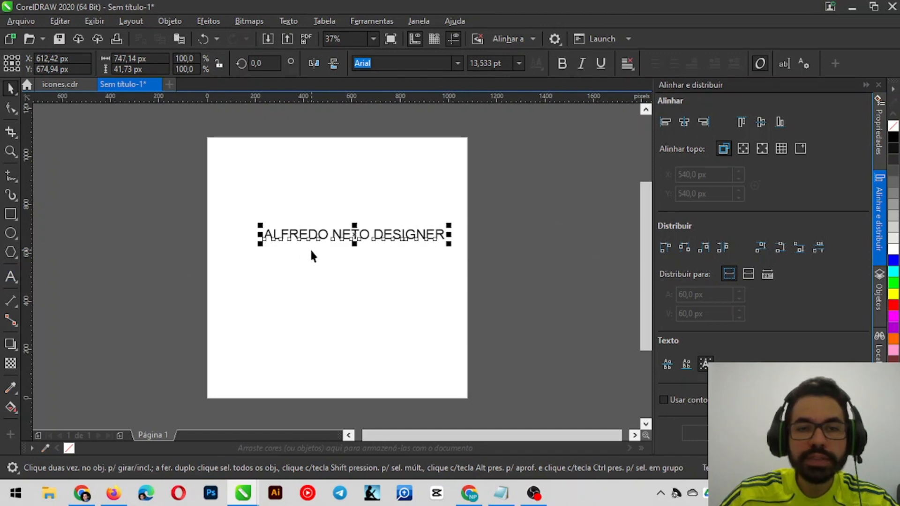
pyautogui.moveTo(313, 235); pyautogui.dragTo(552, 347)
pyautogui.click(9, 277)
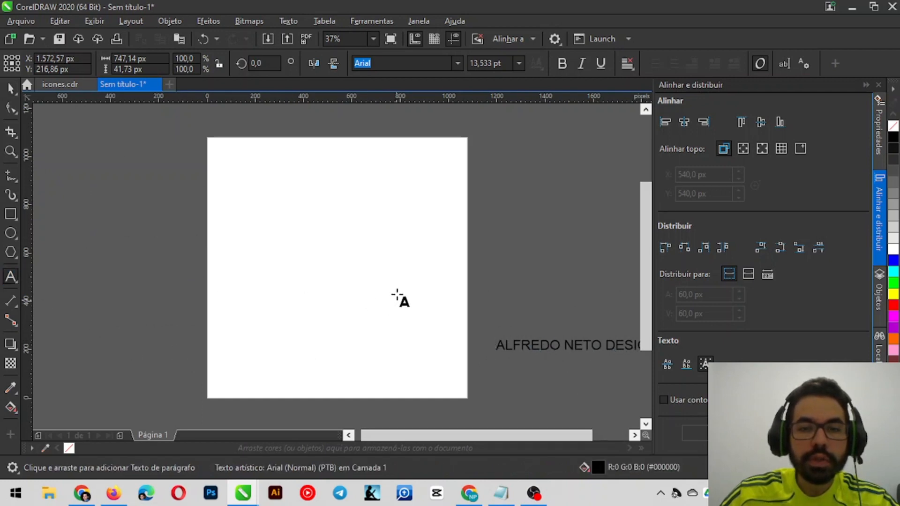
# Draw a paragraph frame covering the page and fill it with Lorem ipsum placeholder text
pyautogui.moveTo(218, 145); pyautogui.dragTo(456, 390)
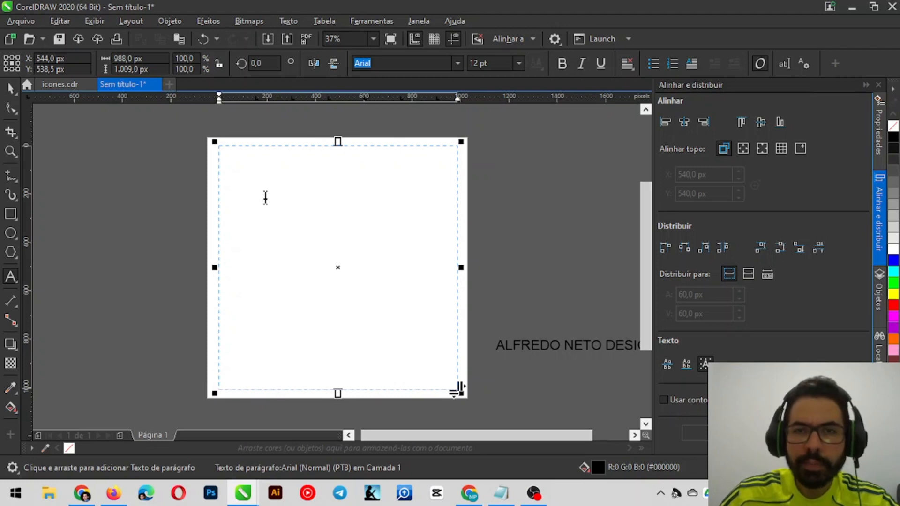
pyautogui.click(386, 194)
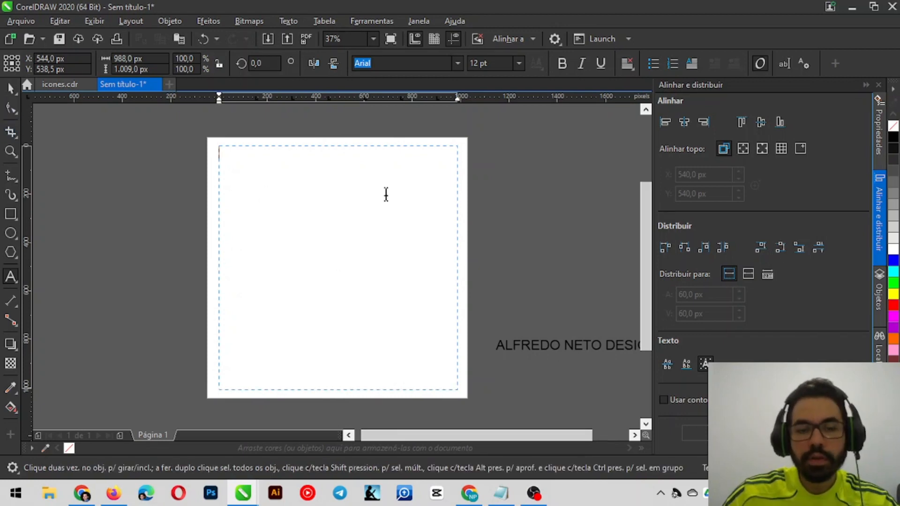
pyautogui.hotkey('ctrl', 'v')
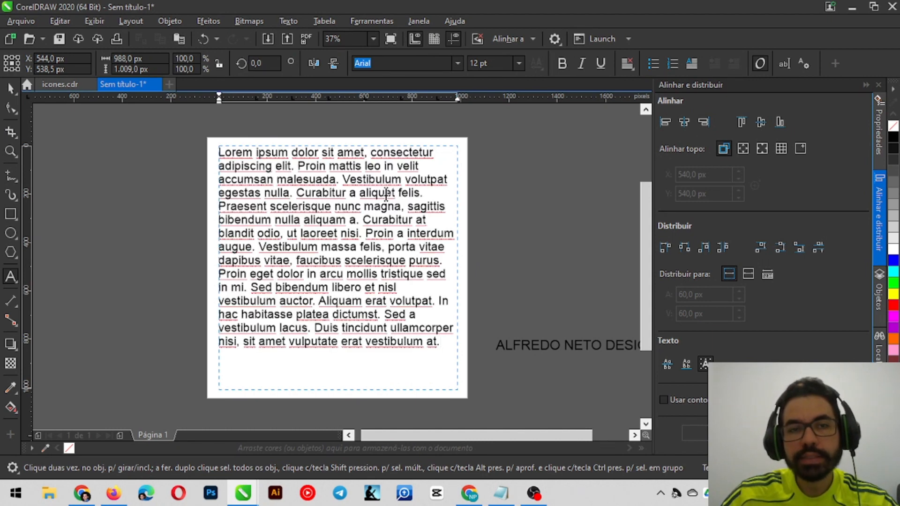
pyautogui.press('Escape')
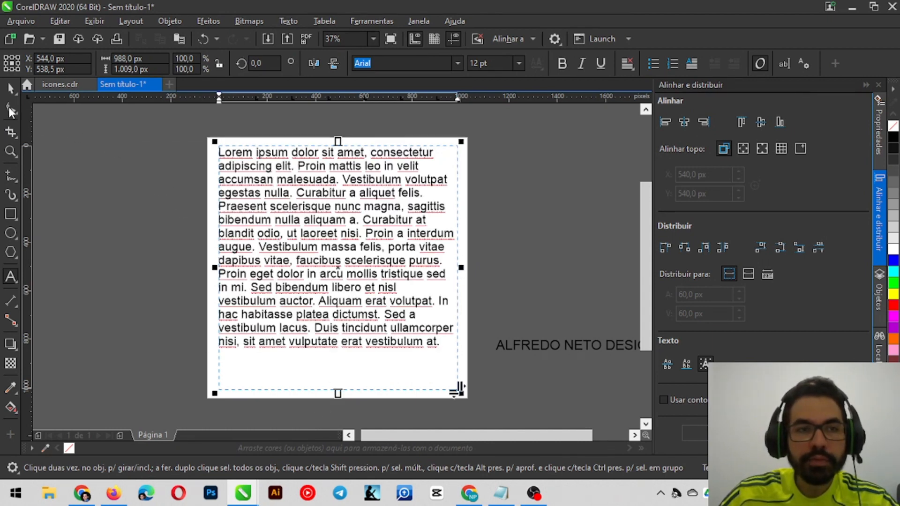
# Fully justify the Lorem ipsum paragraph and widen its frame so the lines reflow
pyautogui.click(9, 88)
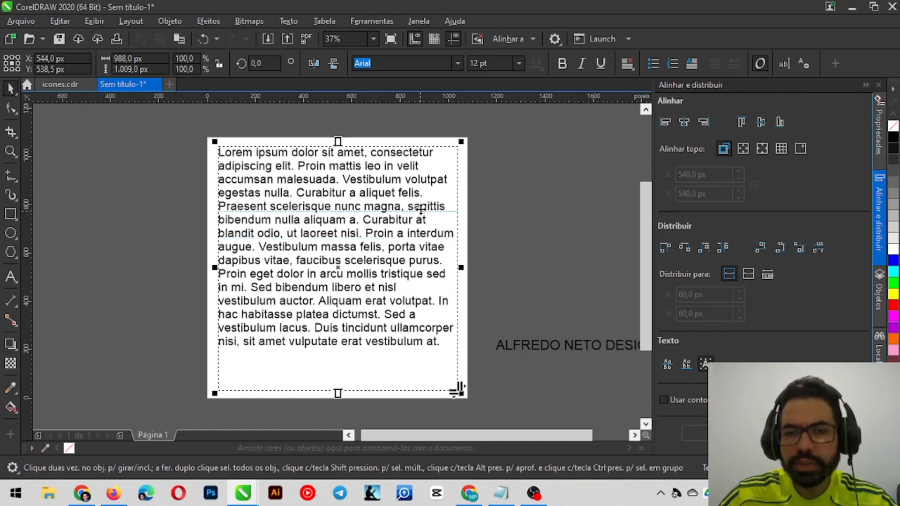
pyautogui.click(627, 66)
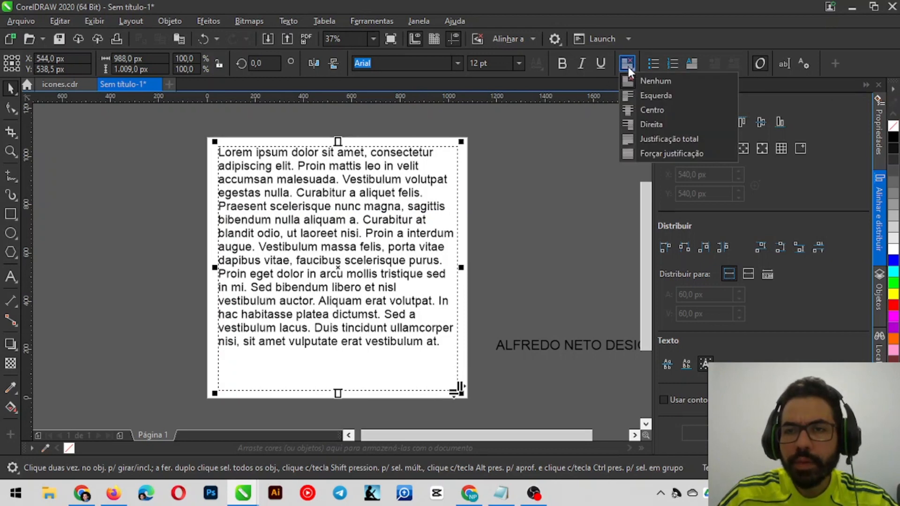
pyautogui.click(667, 138)
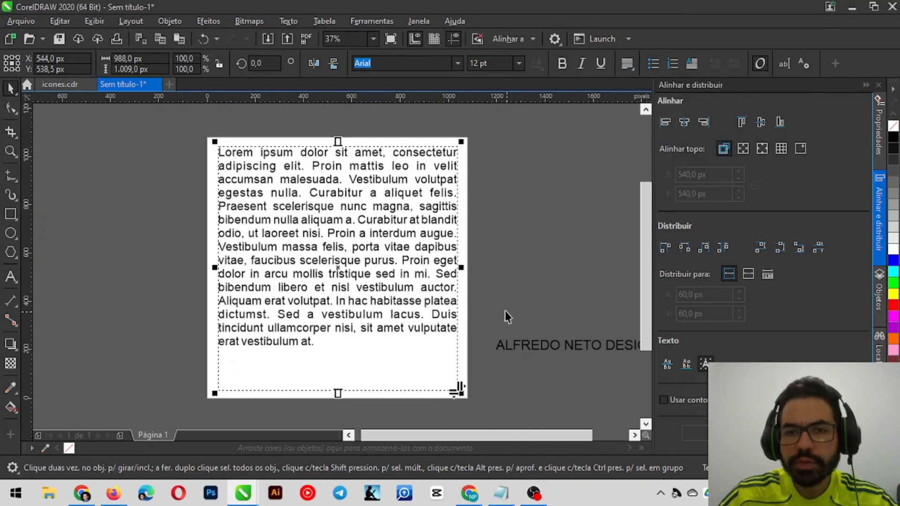
pyautogui.moveTo(461, 267)
pyautogui.mouseDown()
pyautogui.moveTo(614, 267)
pyautogui.moveTo(377, 255)
pyautogui.moveTo(568, 267)
pyautogui.moveTo(458, 255)
pyautogui.mouseUp()
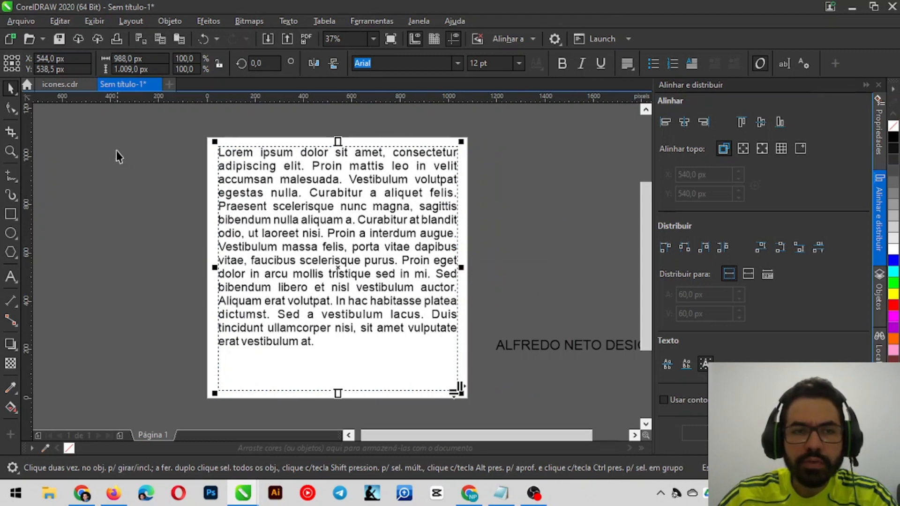
pyautogui.click(12, 275)
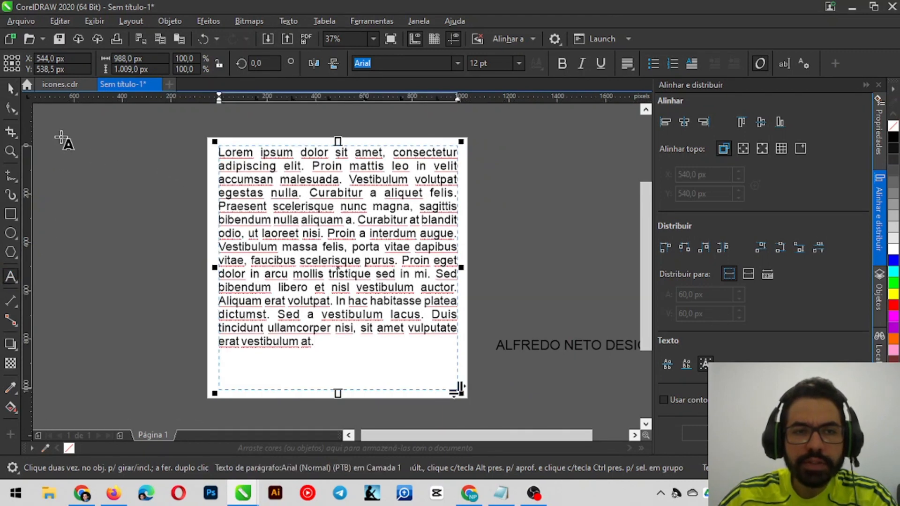
pyautogui.moveTo(60, 137); pyautogui.dragTo(145, 321)
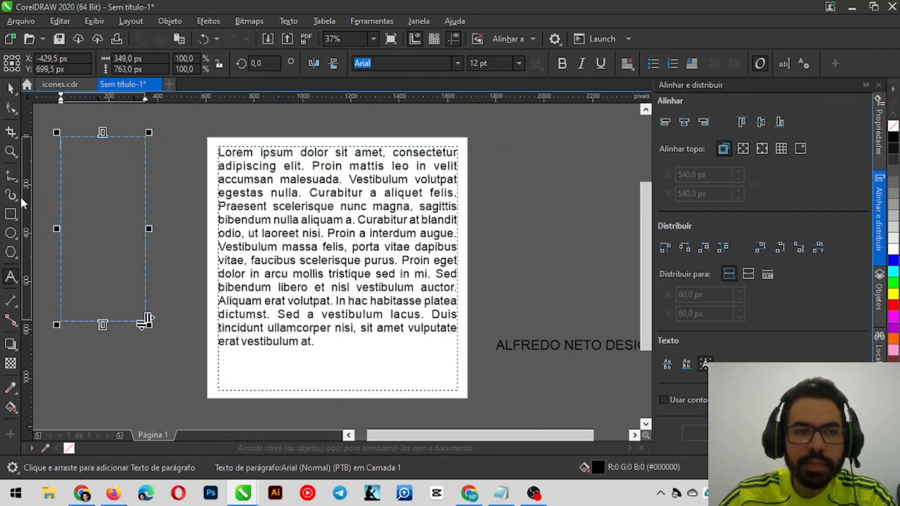
pyautogui.hotkey('ctrl', 'space')
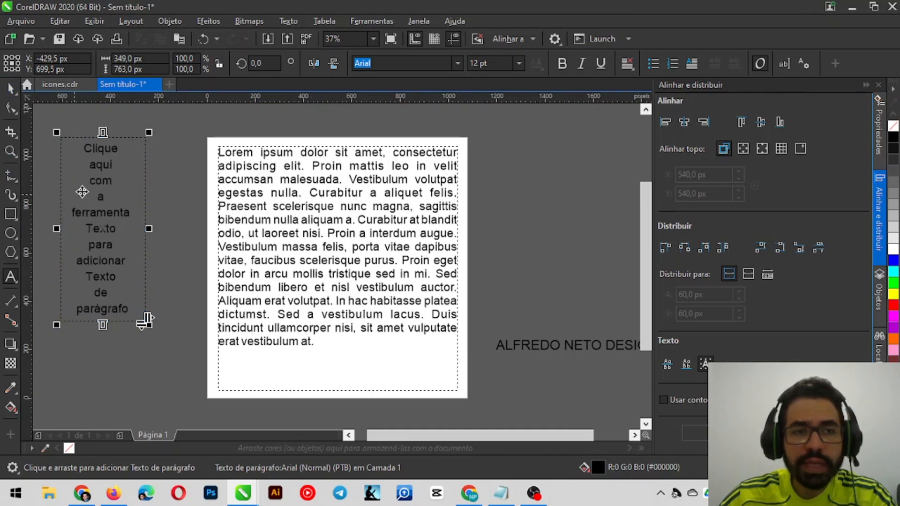
pyautogui.press('Delete')
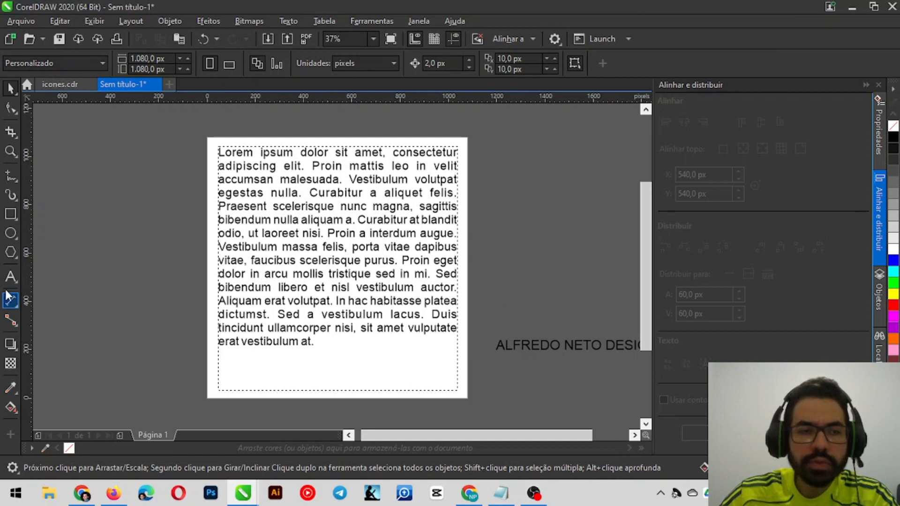
pyautogui.click(11, 276)
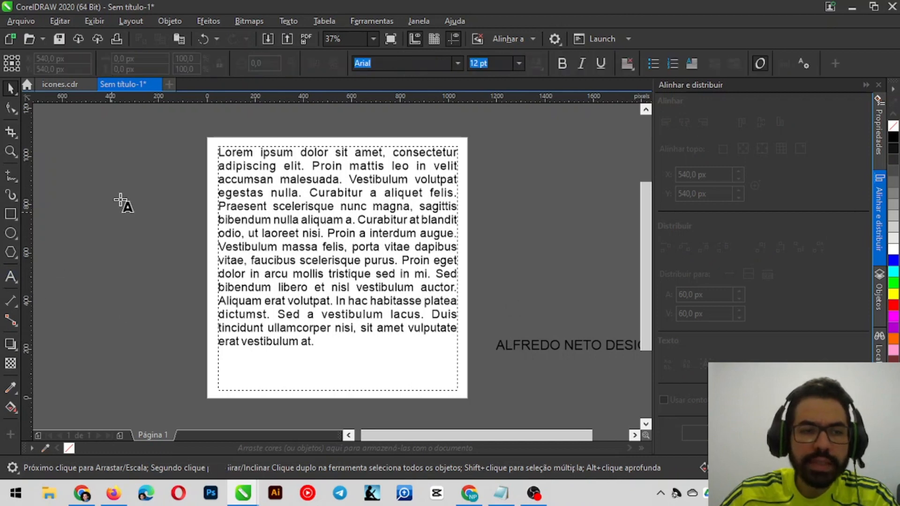
pyautogui.click(96, 184)
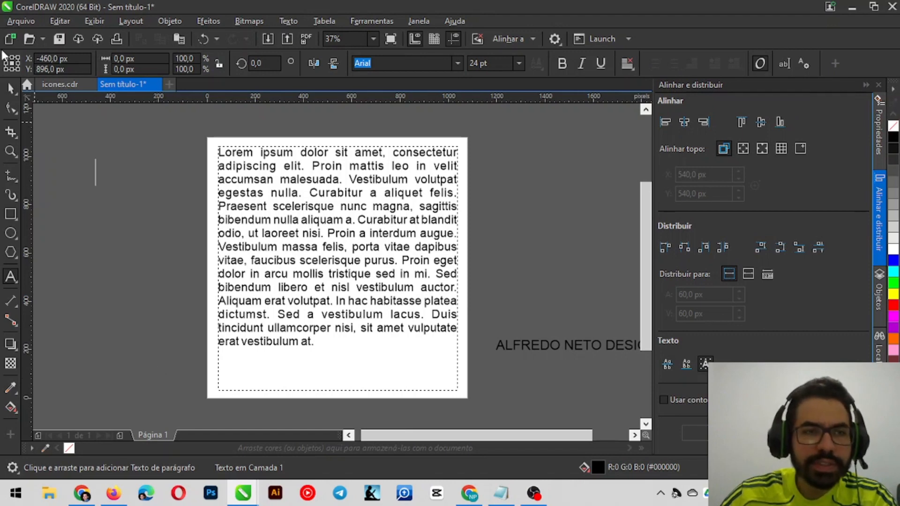
pyautogui.click(11, 87)
pyautogui.click(387, 215)
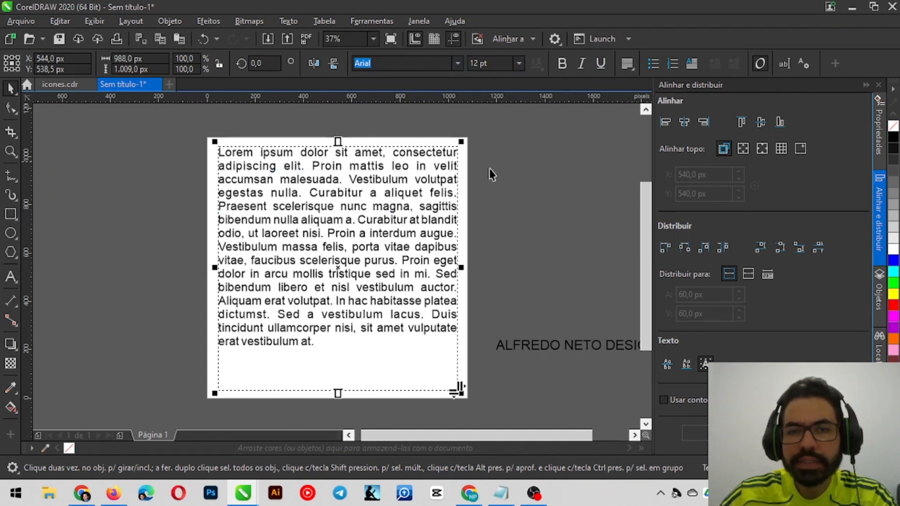
# Move the ALFREDO NETO DESIGNER text up beside the paragraph, keeping the Arial font
pyautogui.click(584, 348)
pyautogui.moveTo(587, 346); pyautogui.dragTo(569, 162)
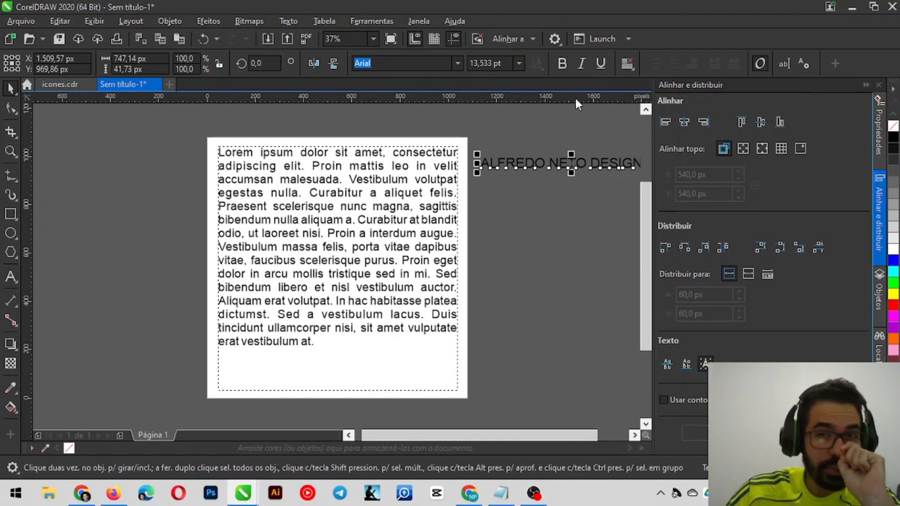
pyautogui.click(457, 62)
pyautogui.click(457, 62)
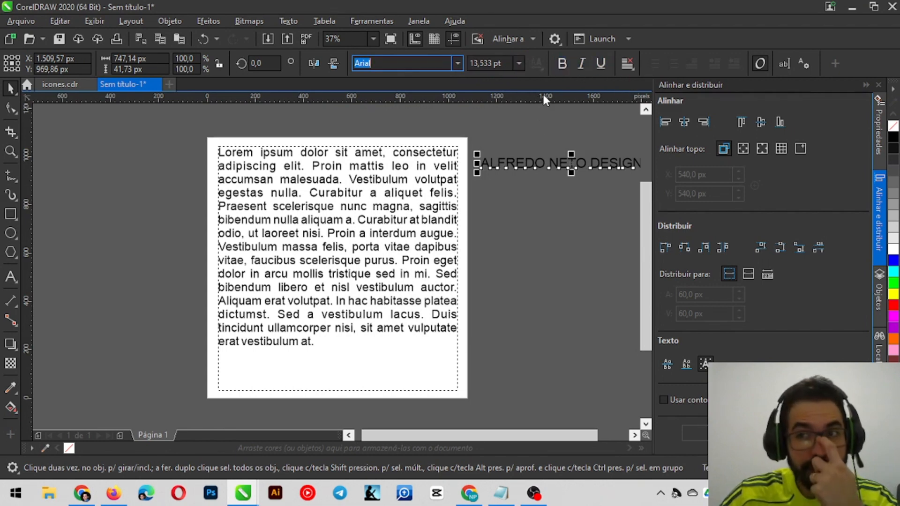
# Show the Properties docker's Parágrafo settings with the character and word spacing fields
pyautogui.click(876, 127)
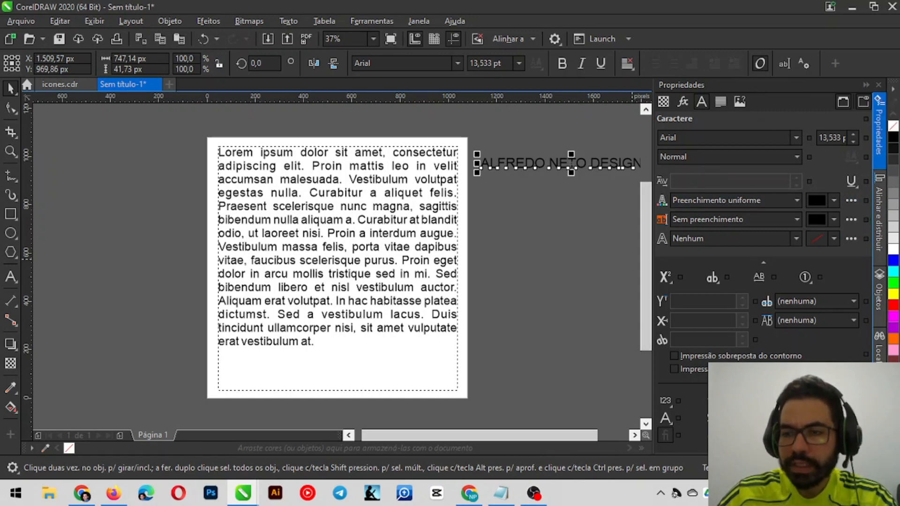
pyautogui.click(879, 445)
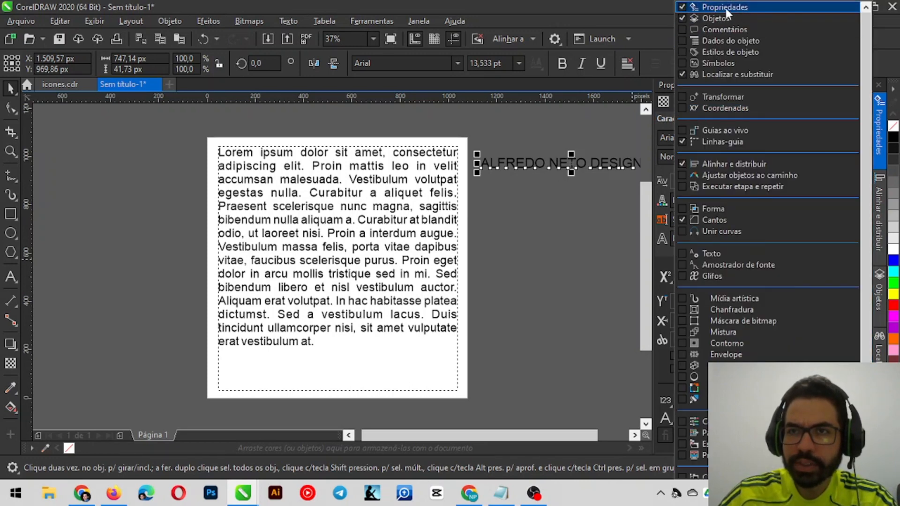
pyautogui.click(657, 5)
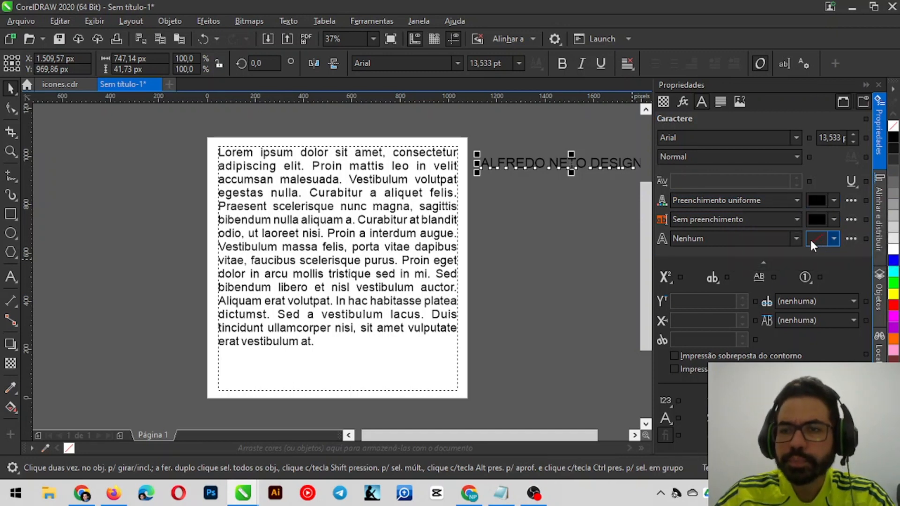
pyautogui.click(720, 102)
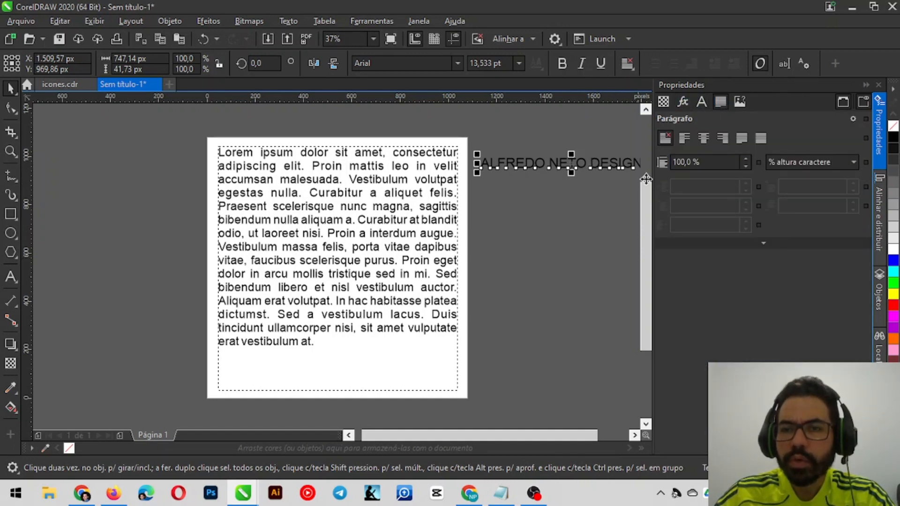
pyautogui.click(734, 238)
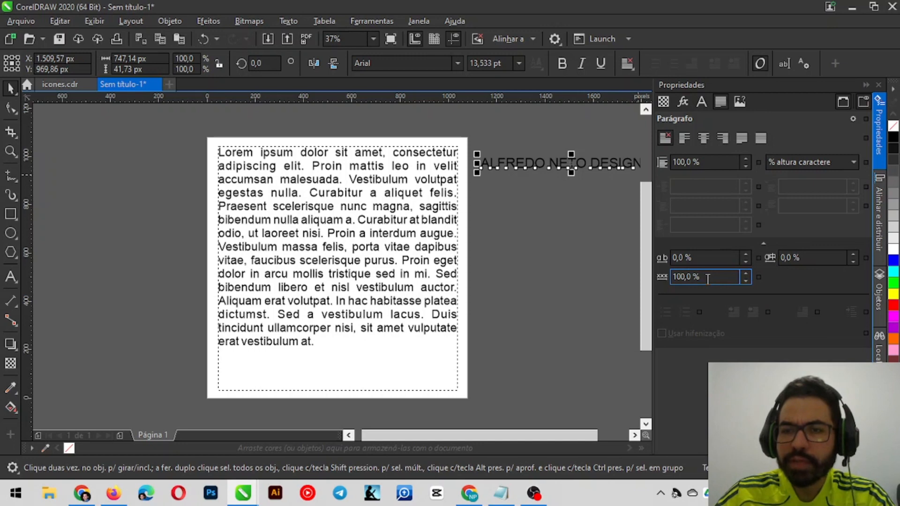
# Set the title's character spacing to 75%
pyautogui.scroll(-1, 496, 202)
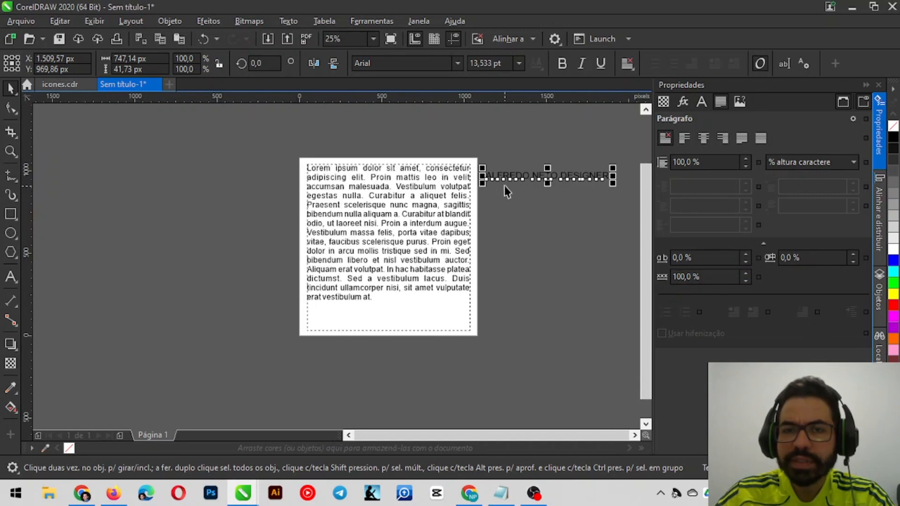
pyautogui.click(10, 110)
pyautogui.scroll(1, 627, 184)
pyautogui.scroll(-1, 387, 183)
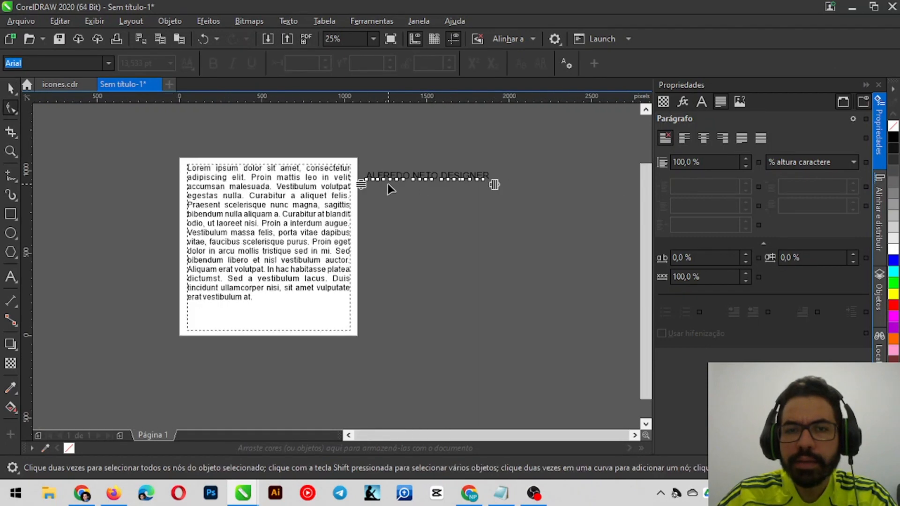
pyautogui.scroll(1, 528, 185)
pyautogui.moveTo(445, 180); pyautogui.dragTo(555, 225)
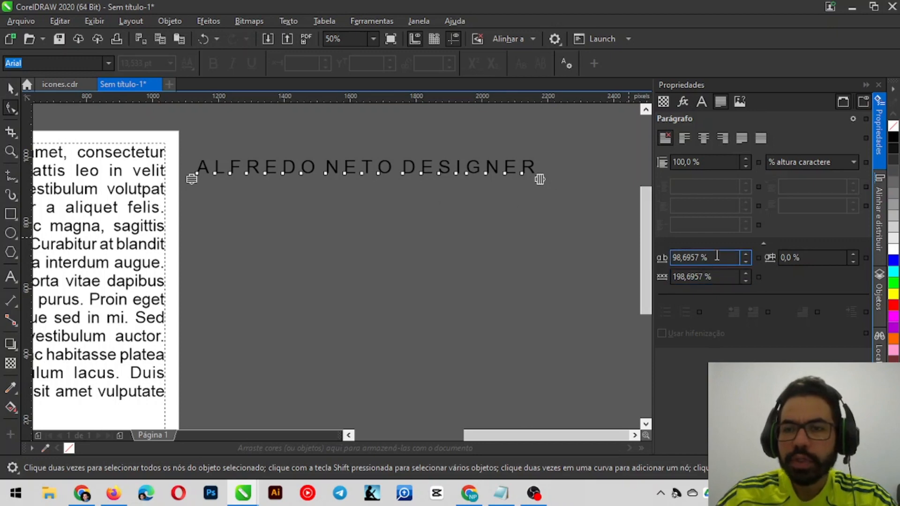
pyautogui.moveTo(711, 257); pyautogui.dragTo(632, 242)
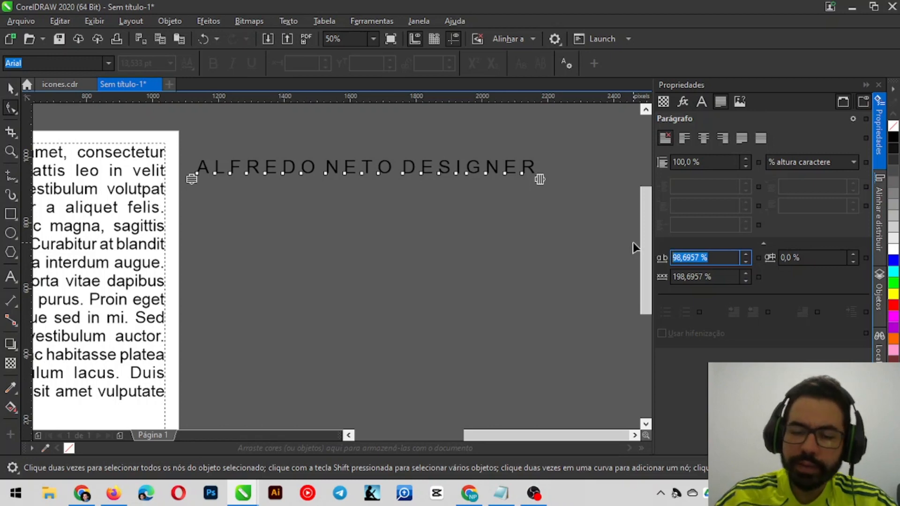
pyautogui.write('75')
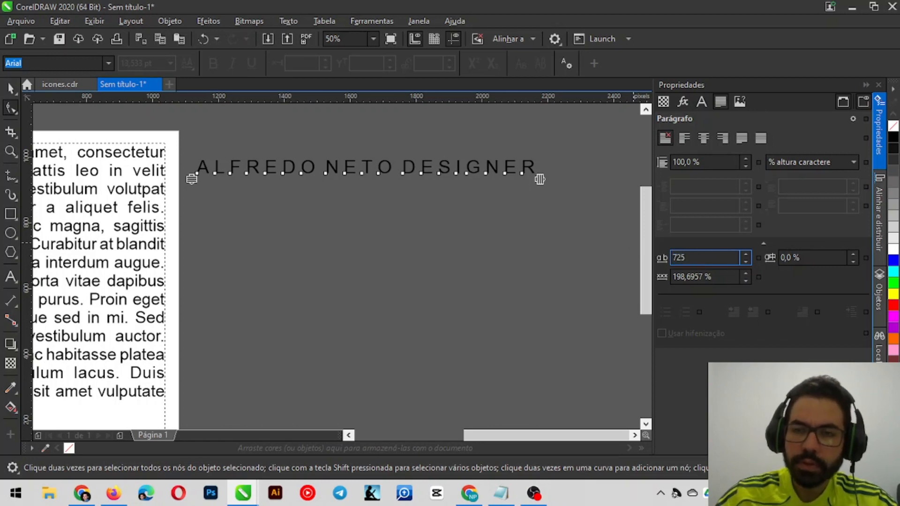
pyautogui.press('Return')
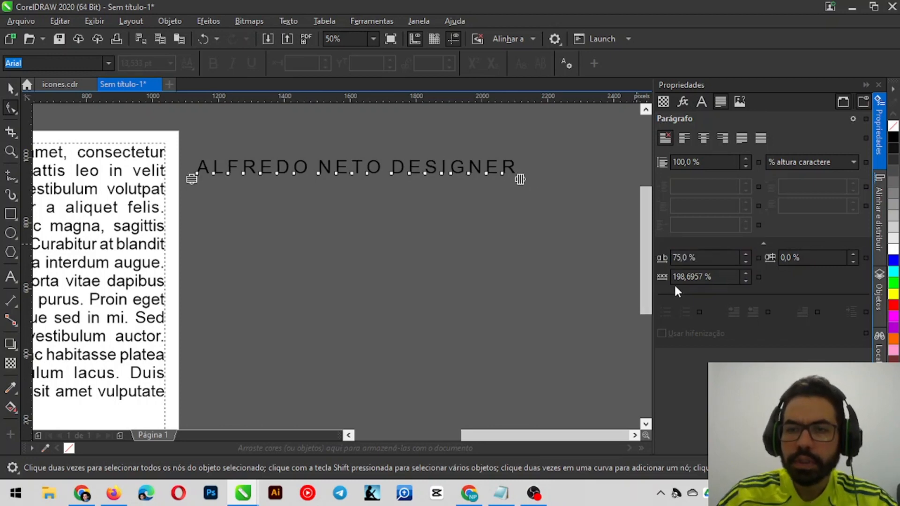
# Set the title's word spacing to 100%
pyautogui.click(736, 276)
pyautogui.moveTo(727, 276); pyautogui.dragTo(648, 273)
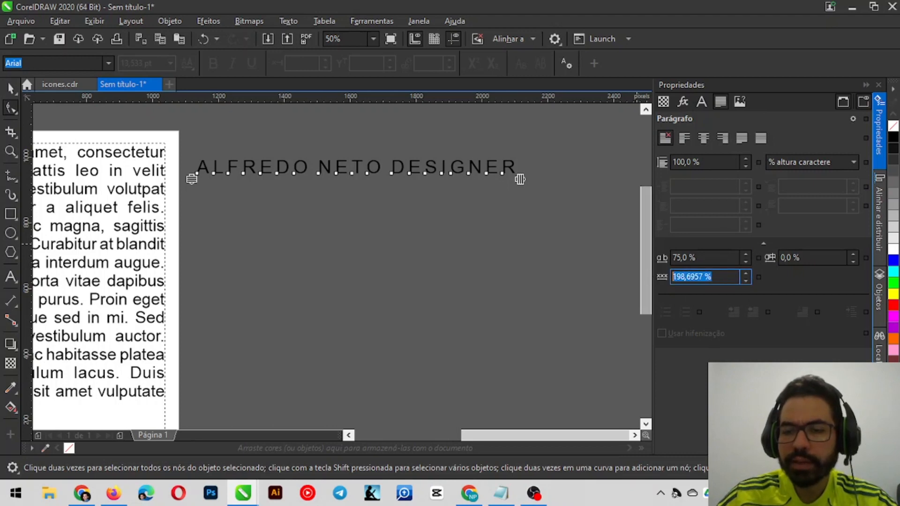
pyautogui.write('100')
pyautogui.press('Return')
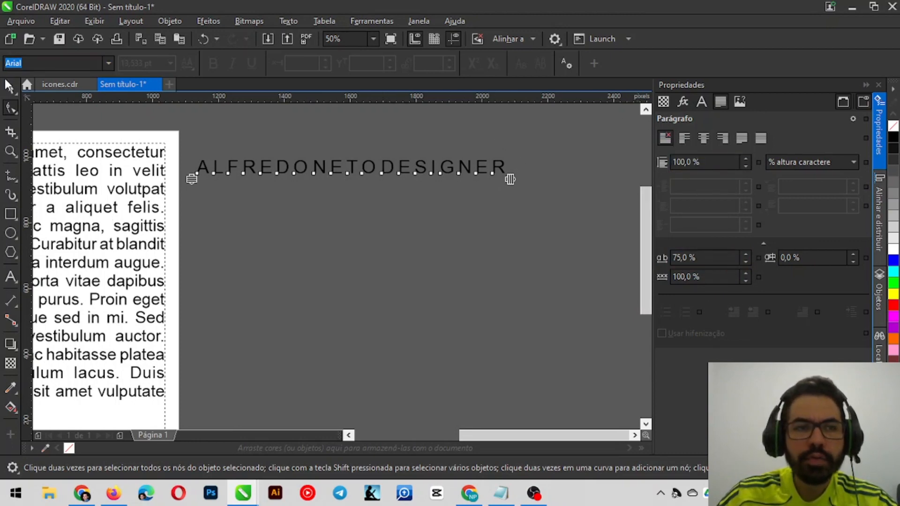
pyautogui.click(9, 89)
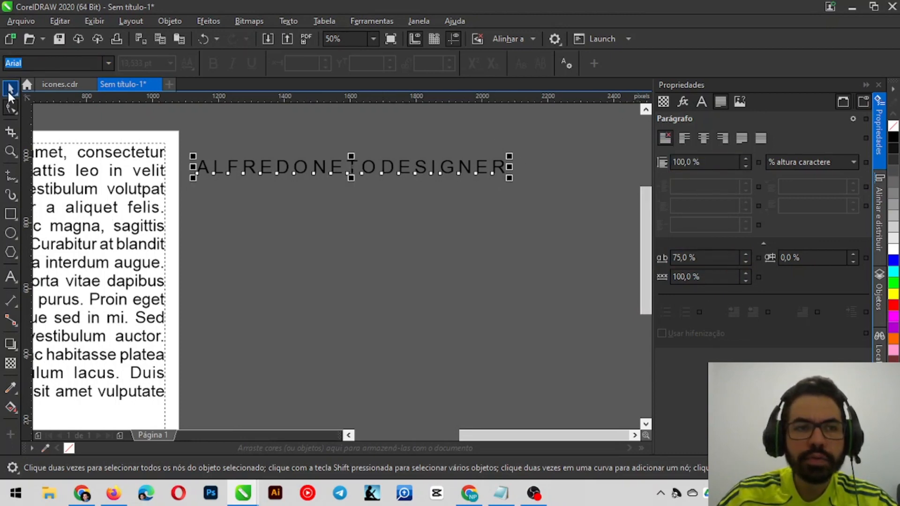
# Break the title so DESIGNER sits on its own line below ALFREDONETO
pyautogui.doubleClick(384, 168)
pyautogui.moveTo(383, 169); pyautogui.dragTo(383, 218)
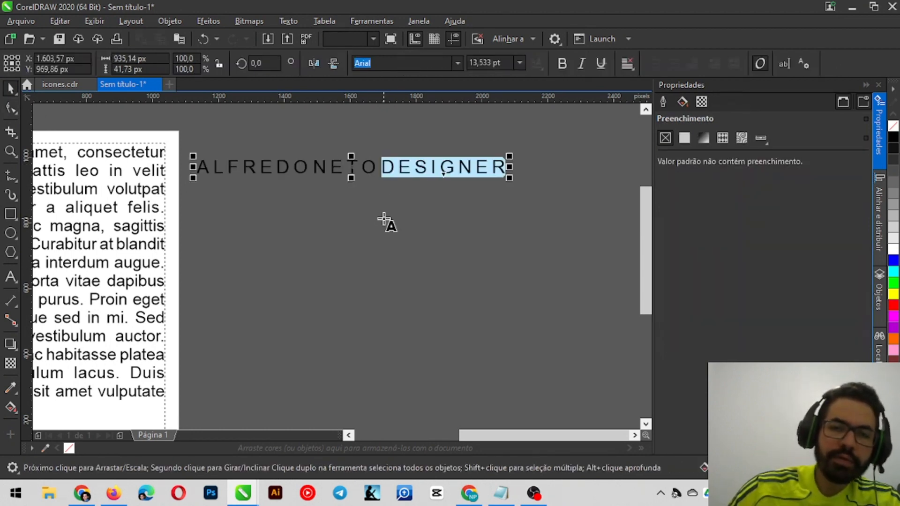
pyautogui.press('Left')
pyautogui.press('Return')
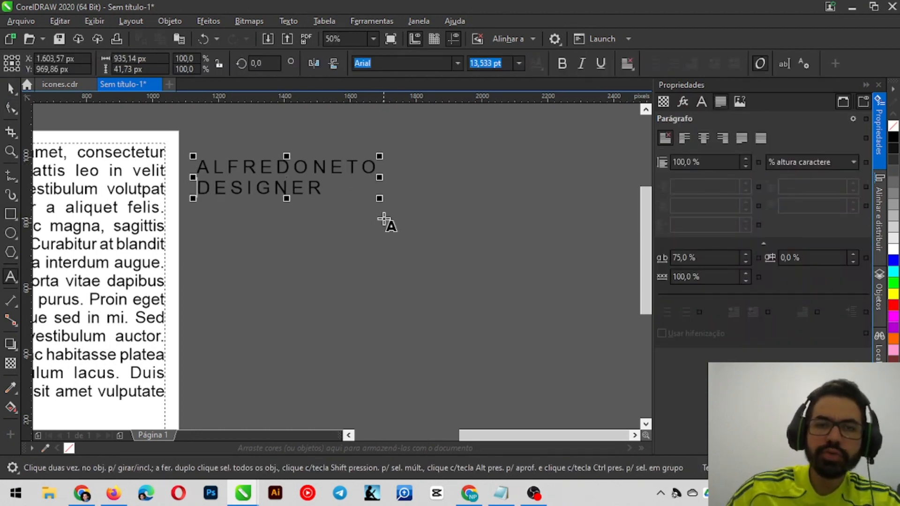
pyautogui.click(9, 88)
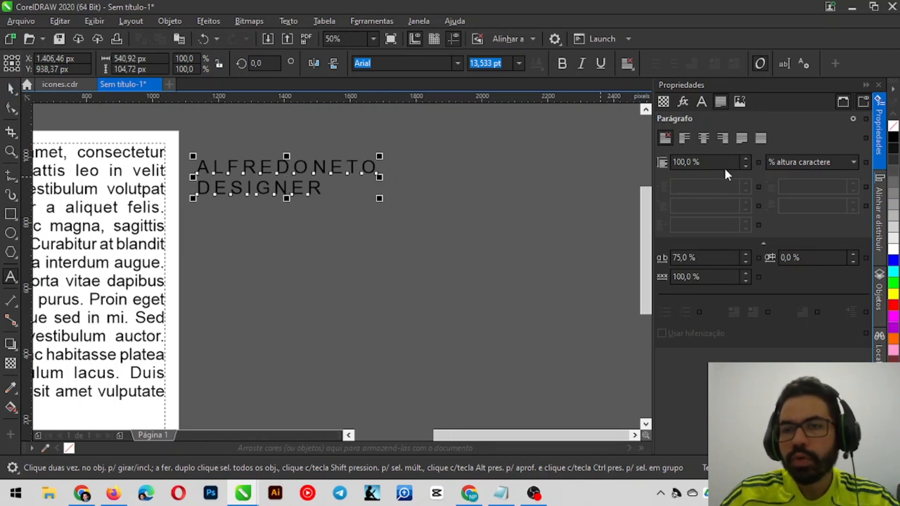
# Set the title's line spacing to 250%
pyautogui.click(738, 162)
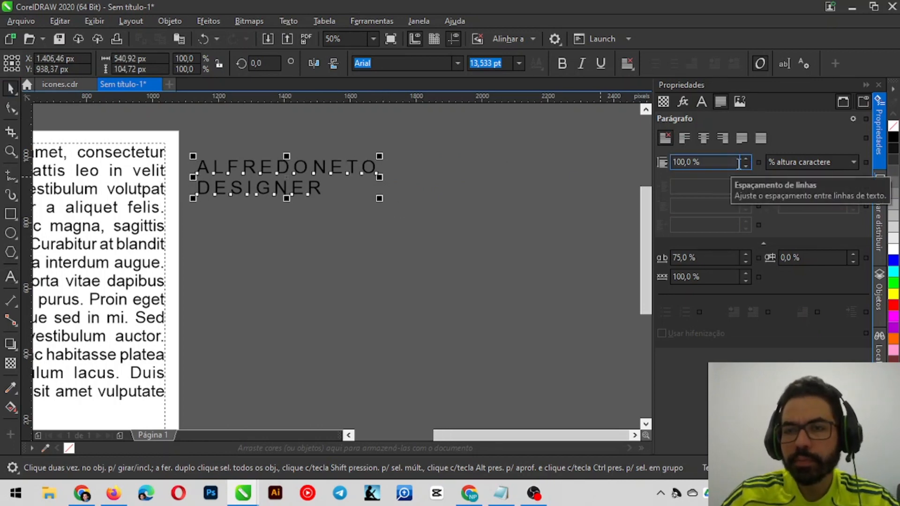
pyautogui.click(746, 159)
pyautogui.click(746, 159)
pyautogui.click(746, 160)
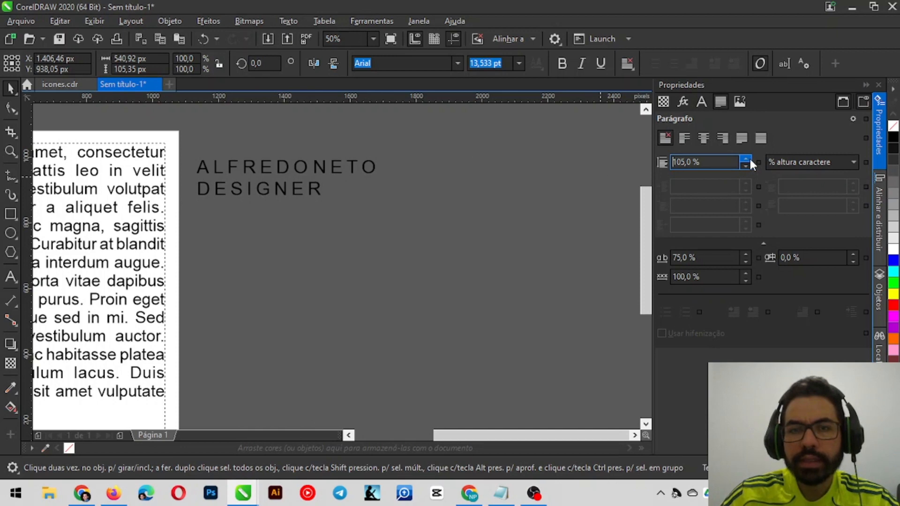
pyautogui.click(745, 159)
pyautogui.click(745, 159)
pyautogui.write('250')
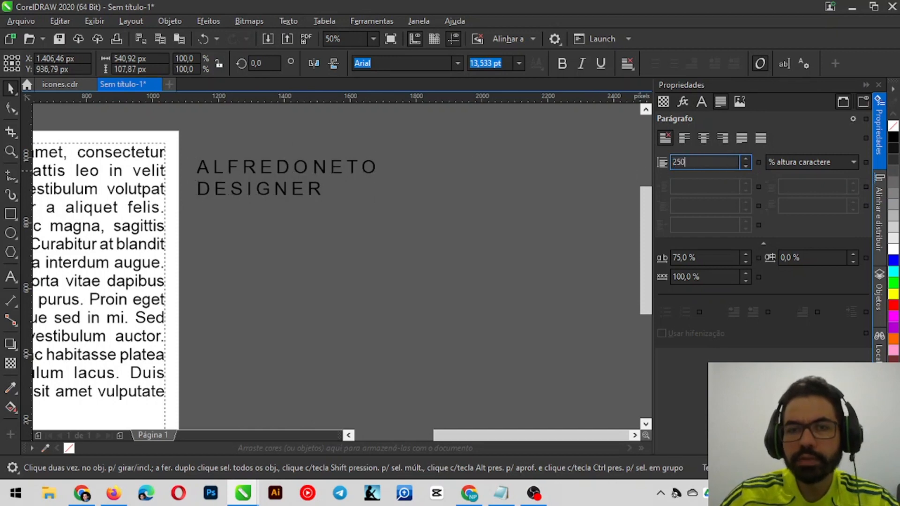
pyautogui.press('Return')
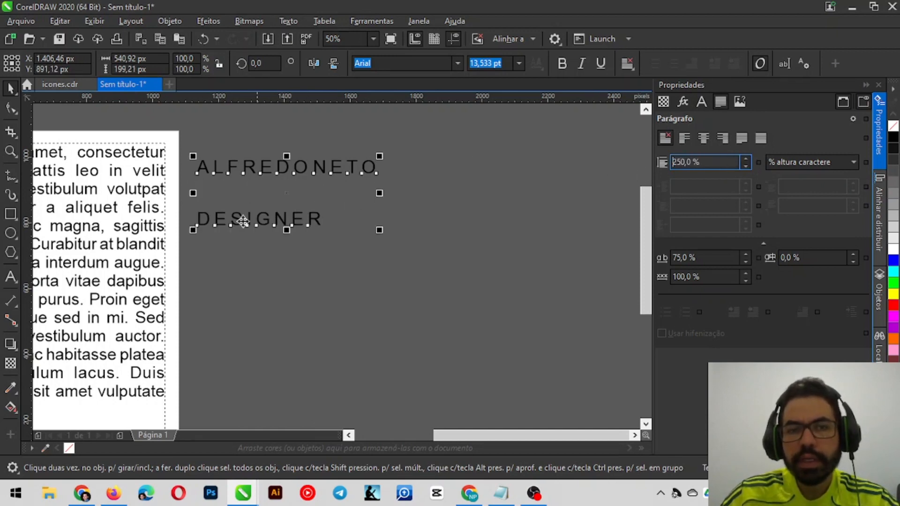
# Pull DESIGNER up toward ALFREDONETO, tightening line spacing to about 97.5%
pyautogui.scroll(-1, 522, 190)
pyautogui.scroll(1, 404, 191)
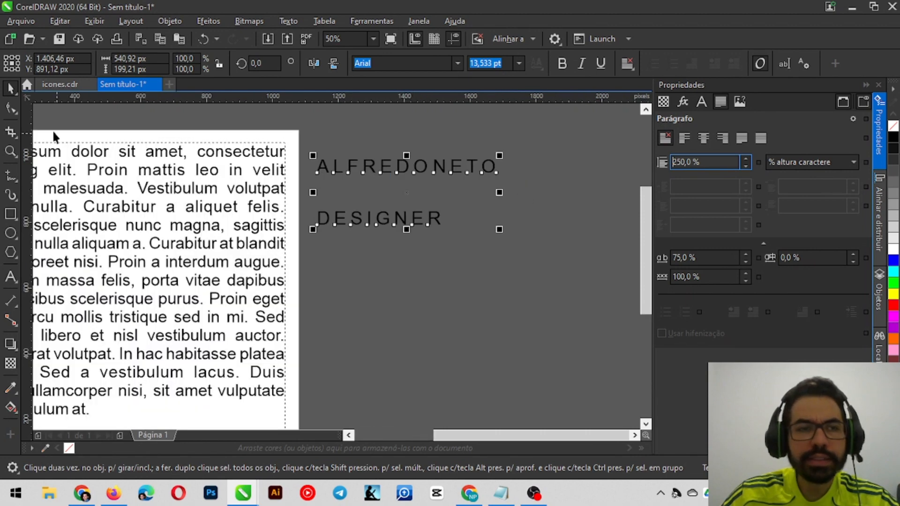
pyautogui.click(10, 108)
pyautogui.moveTo(314, 230); pyautogui.dragTo(309, 190)
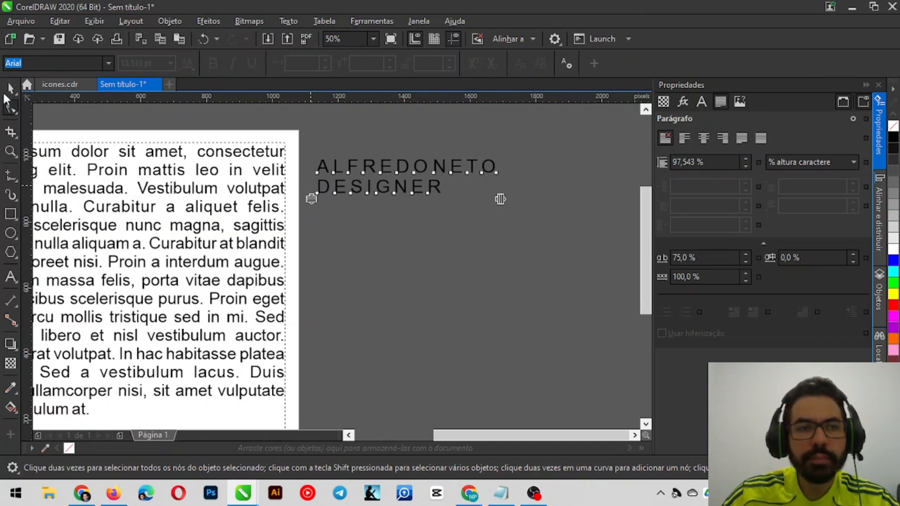
pyautogui.click(9, 89)
pyautogui.scroll(-1, 480, 193)
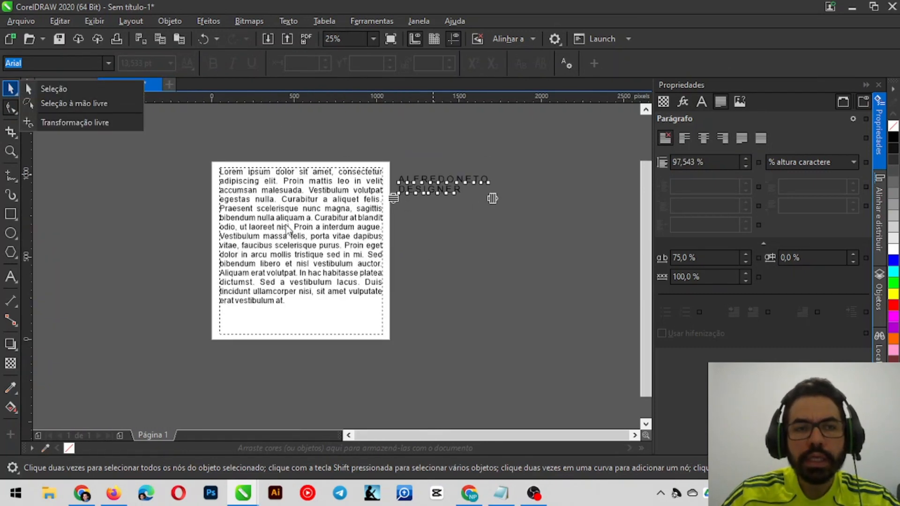
pyautogui.scroll(1, 285, 224)
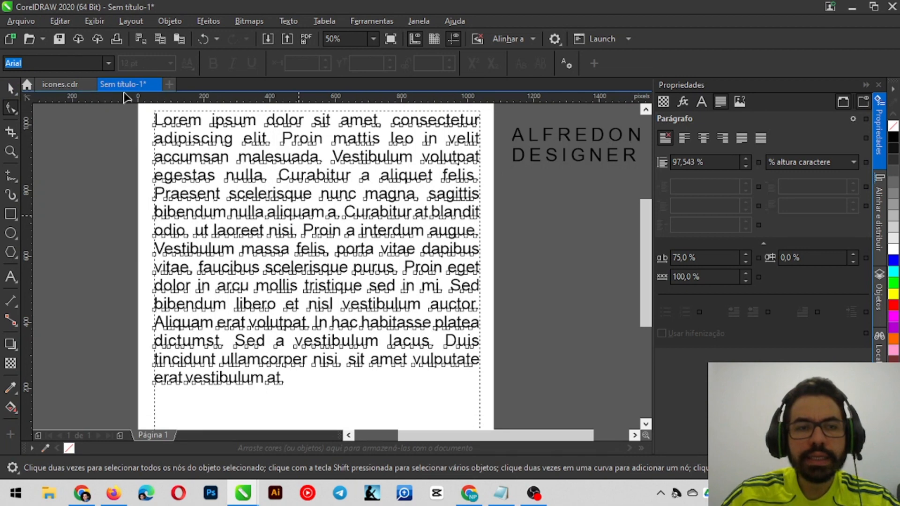
# Adjust the Lorem ipsum frame so its line spacing becomes 103.469% of character height
pyautogui.click(10, 89)
pyautogui.scroll(-1, 437, 131)
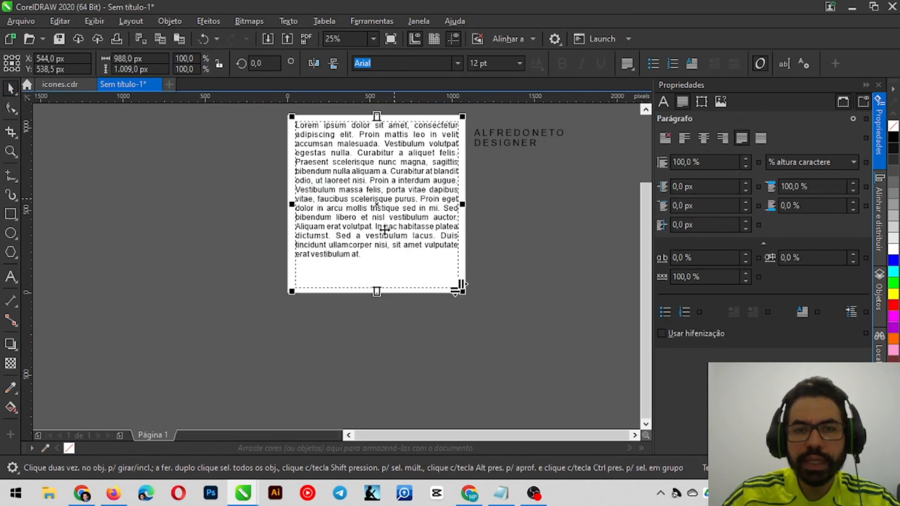
pyautogui.scroll(1, 458, 287)
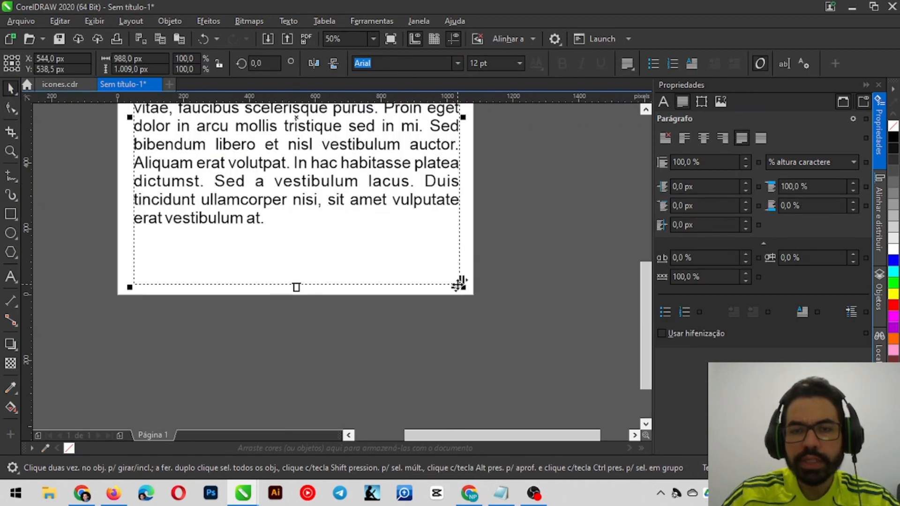
pyautogui.moveTo(459, 290)
pyautogui.mouseDown()
pyautogui.moveTo(442, 189)
pyautogui.moveTo(457, 288)
pyautogui.moveTo(459, 387)
pyautogui.moveTo(460, 294)
pyautogui.mouseUp()
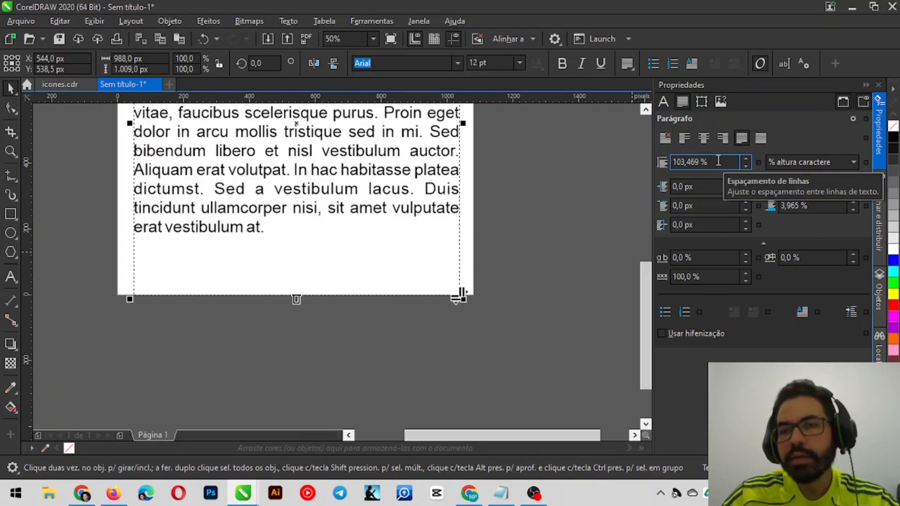
pyautogui.scroll(-3, 440, 337)
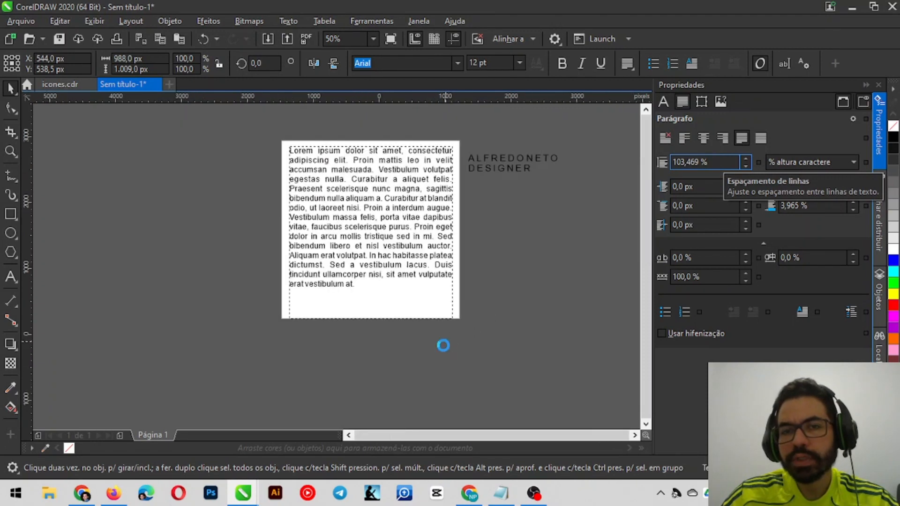
pyautogui.scroll(2, 438, 311)
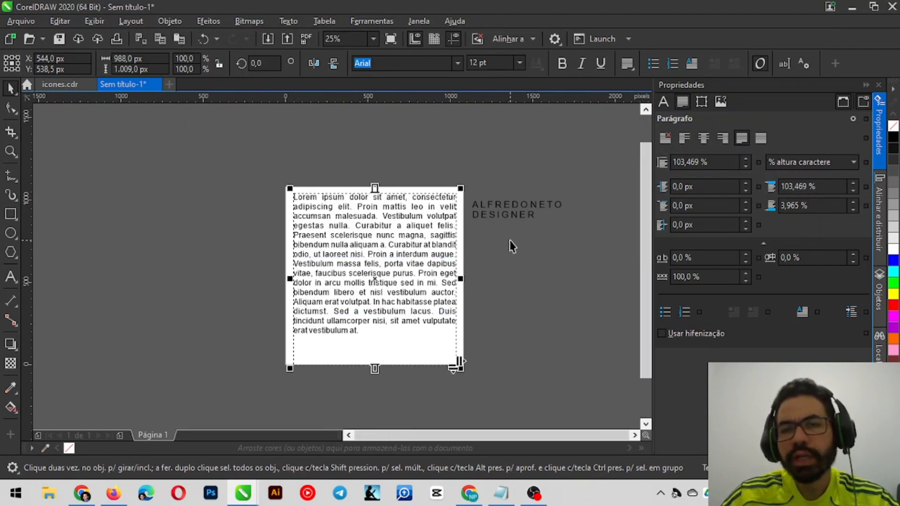
pyautogui.click(286, 20)
pyautogui.click(333, 117)
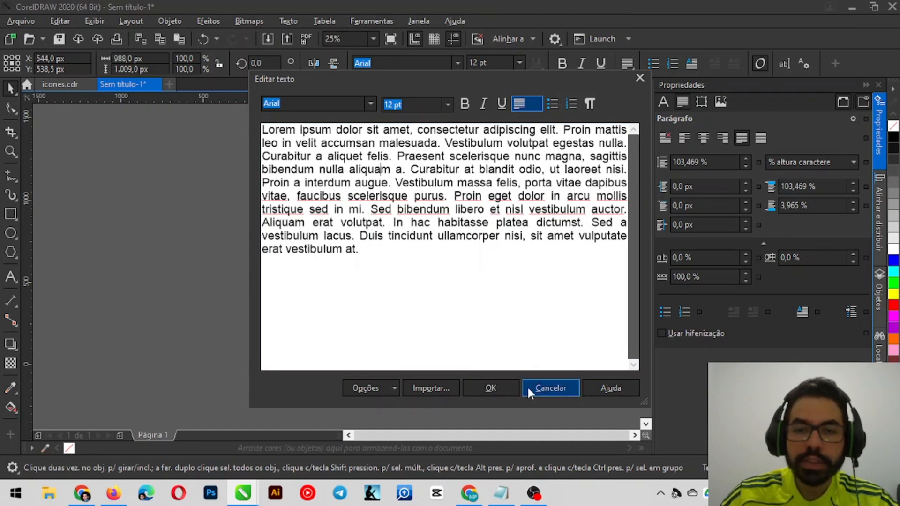
pyautogui.click(541, 389)
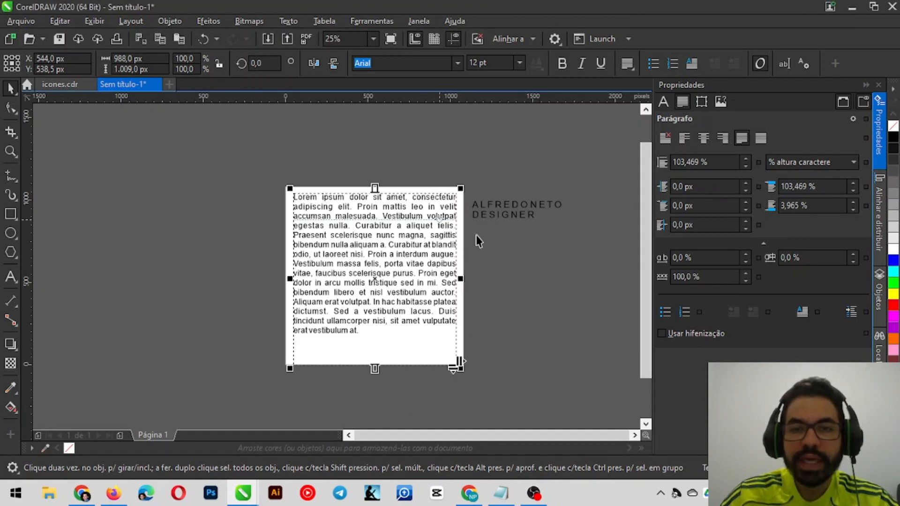
# Drag the two-line ALFREDONETO DESIGNER text to the left of the page, then reselect the paragraph
pyautogui.click(547, 276)
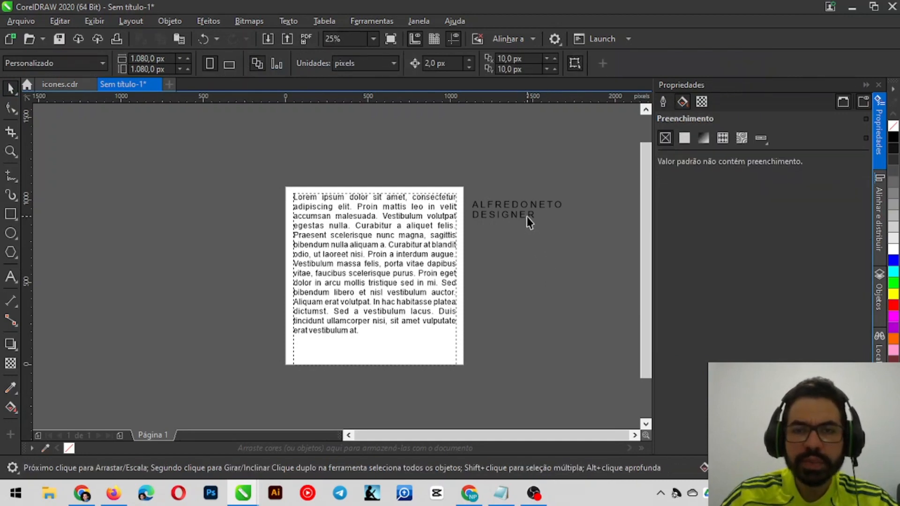
pyautogui.click(407, 209)
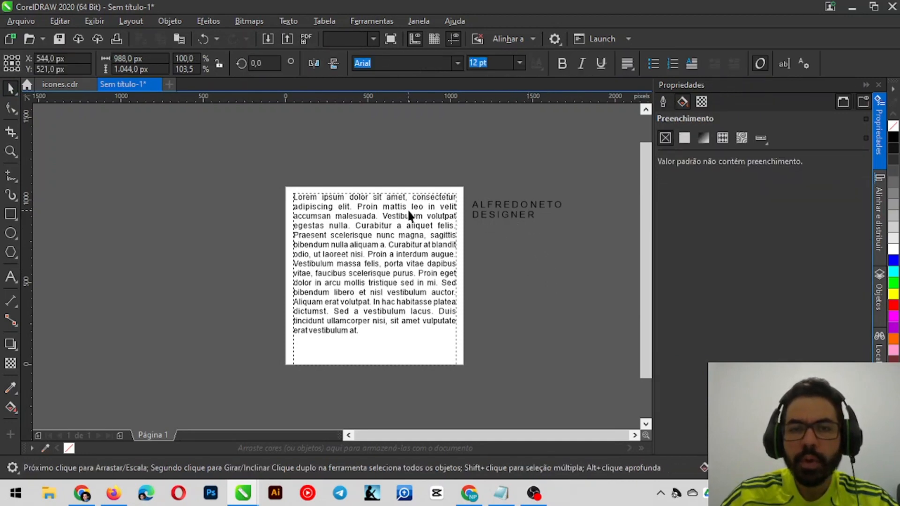
pyautogui.click(514, 207)
pyautogui.moveTo(514, 207); pyautogui.dragTo(209, 226)
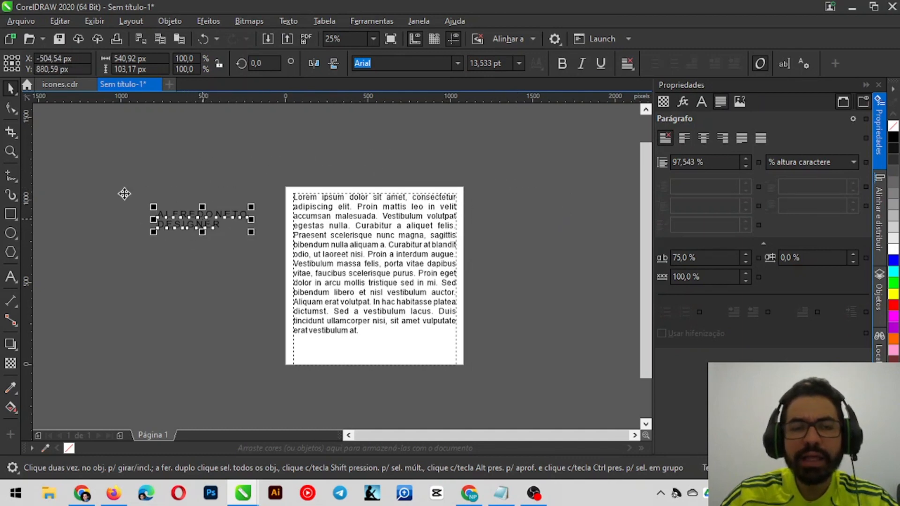
pyautogui.click(314, 218)
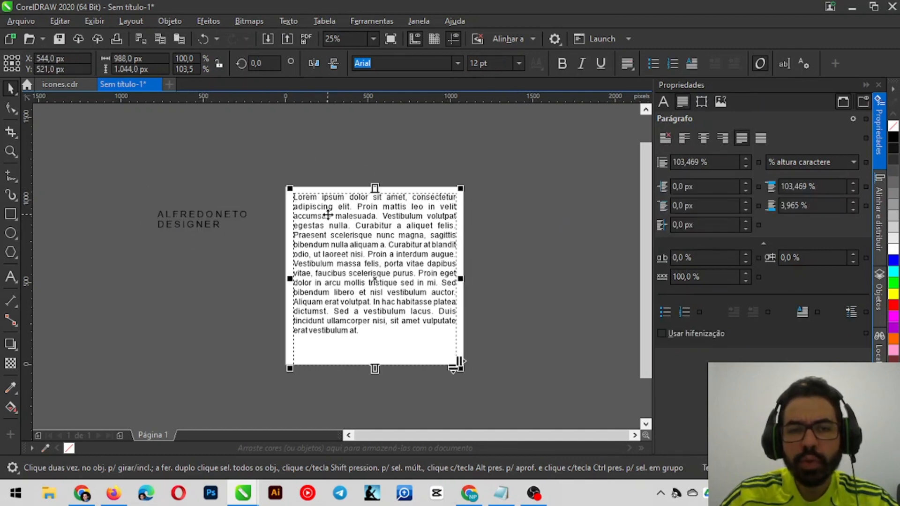
pyautogui.scroll(1, 329, 217)
pyautogui.scroll(-1, 330, 216)
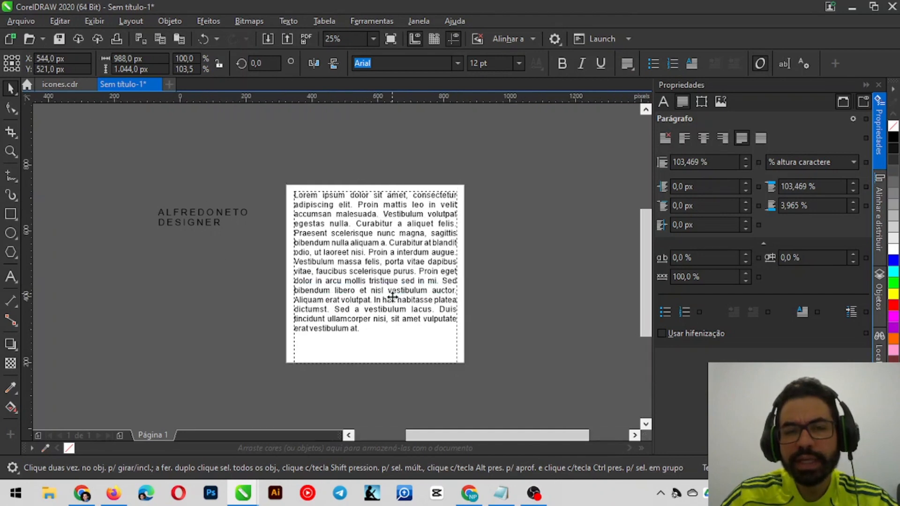
pyautogui.scroll(1, 371, 289)
pyautogui.scroll(-1, 371, 289)
pyautogui.scroll(1, 388, 277)
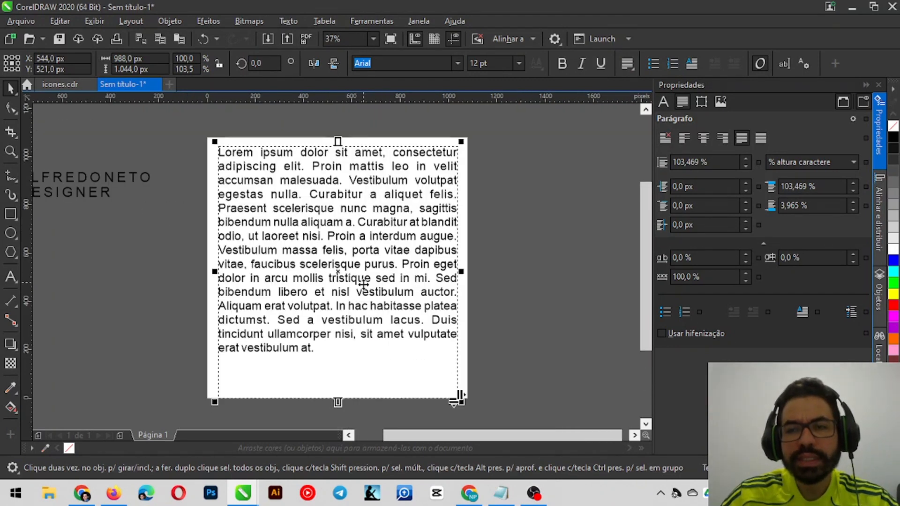
# Apply MAIÚSCULAS to the Lorem ipsum paragraph via Texto > Mudar maiúsculas/minúsculas
pyautogui.click(291, 21)
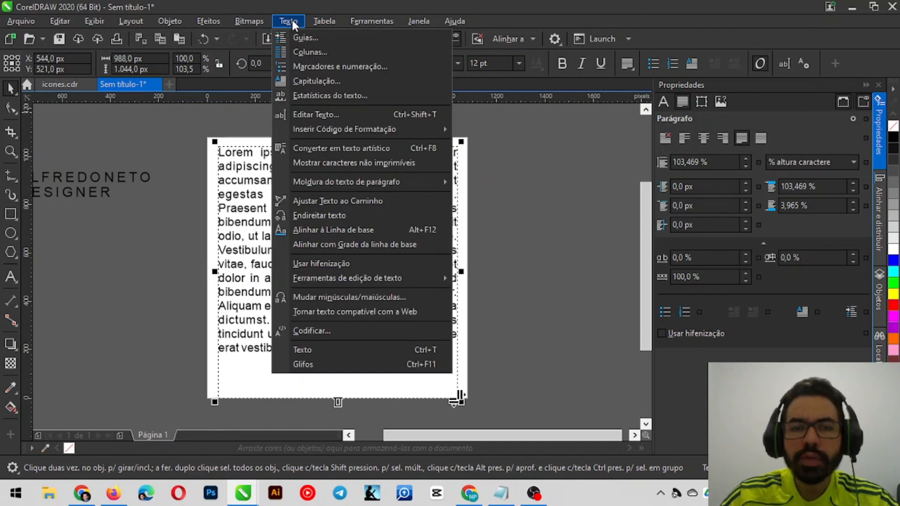
pyautogui.click(343, 298)
pyautogui.moveTo(484, 186); pyautogui.dragTo(620, 145)
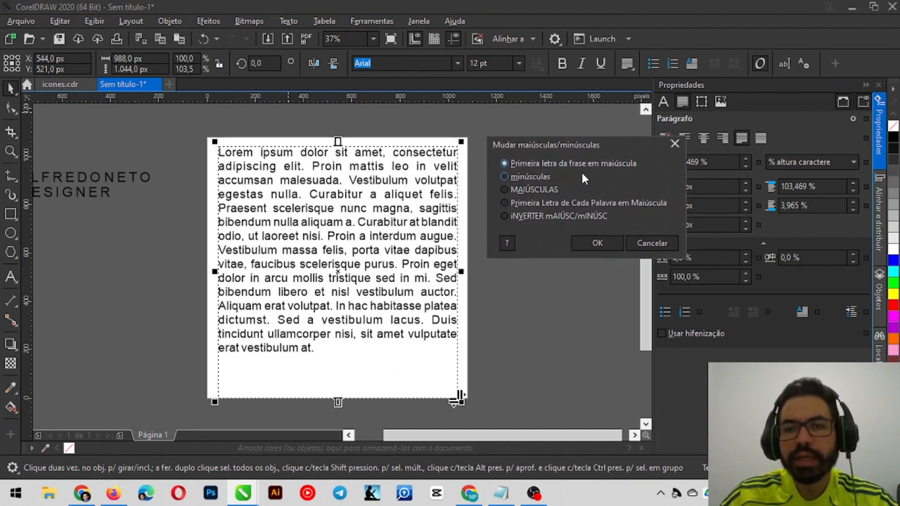
pyautogui.click(535, 190)
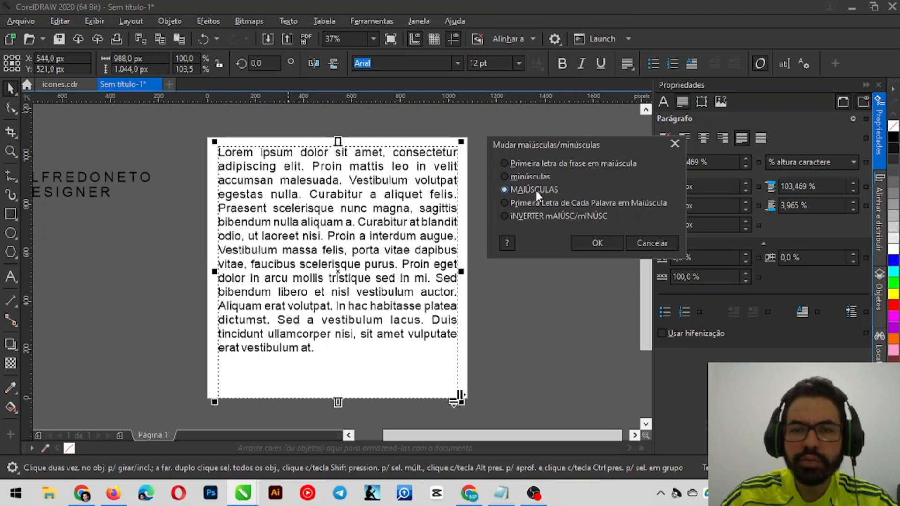
pyautogui.click(587, 242)
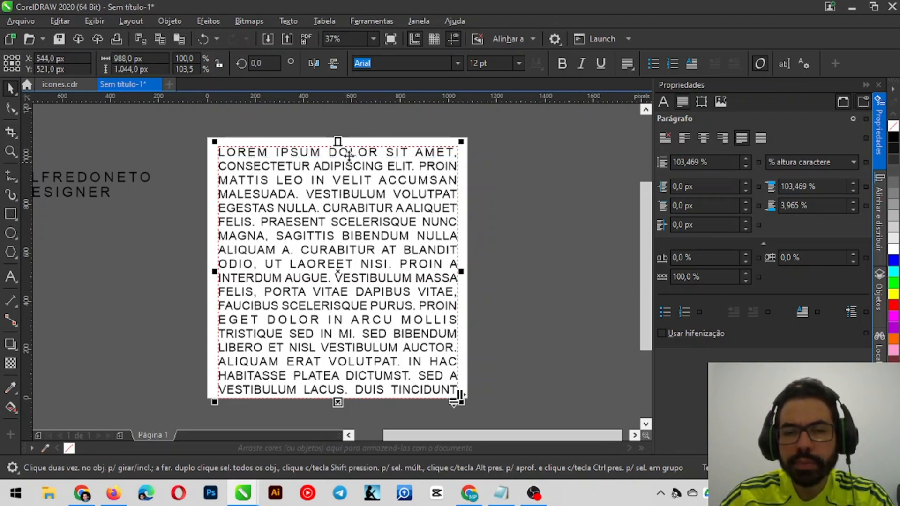
# Stretch the paragraph frame's bottom down to about 1442 px so the last lines appear
pyautogui.scroll(-2, 382, 120)
pyautogui.scroll(2, 364, 293)
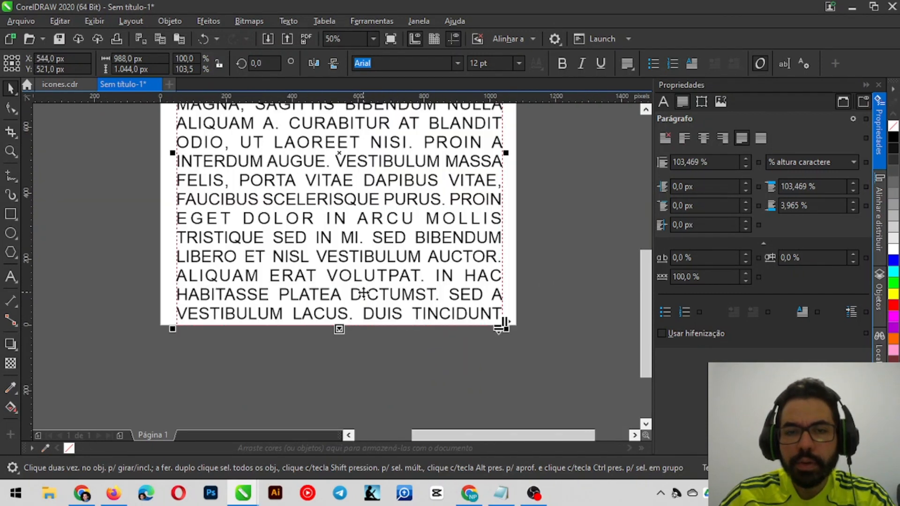
pyautogui.scroll(-2, 336, 310)
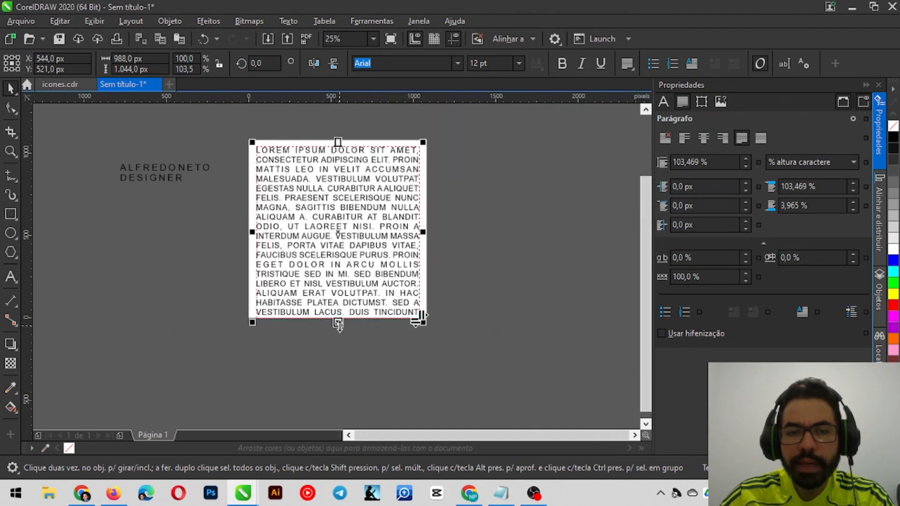
pyautogui.moveTo(337, 324); pyautogui.dragTo(338, 389)
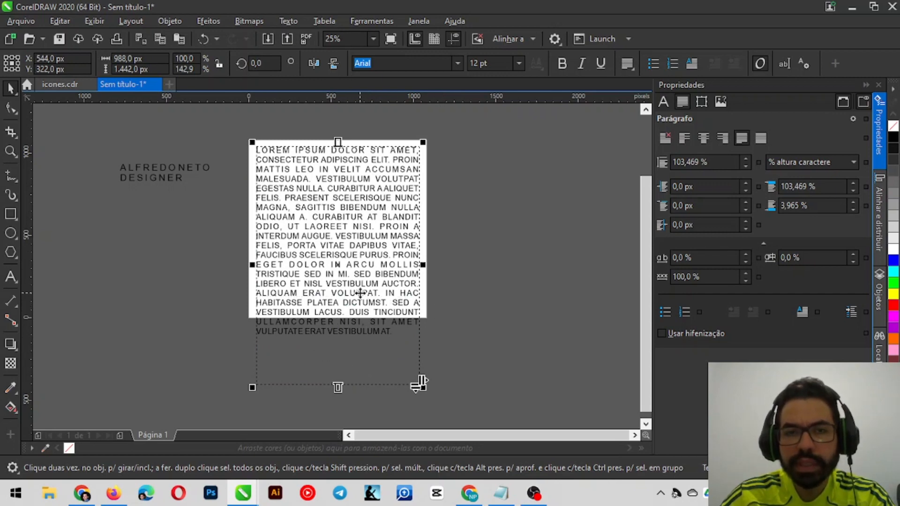
pyautogui.scroll(2, 360, 293)
pyautogui.scroll(-2, 424, 225)
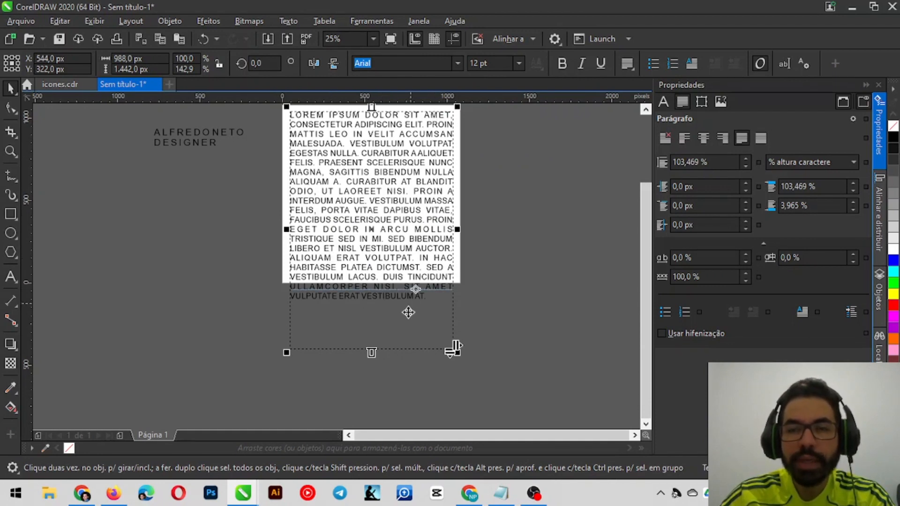
# Select all the paragraph's text and set its font size to 9 pt
pyautogui.doubleClick(410, 116)
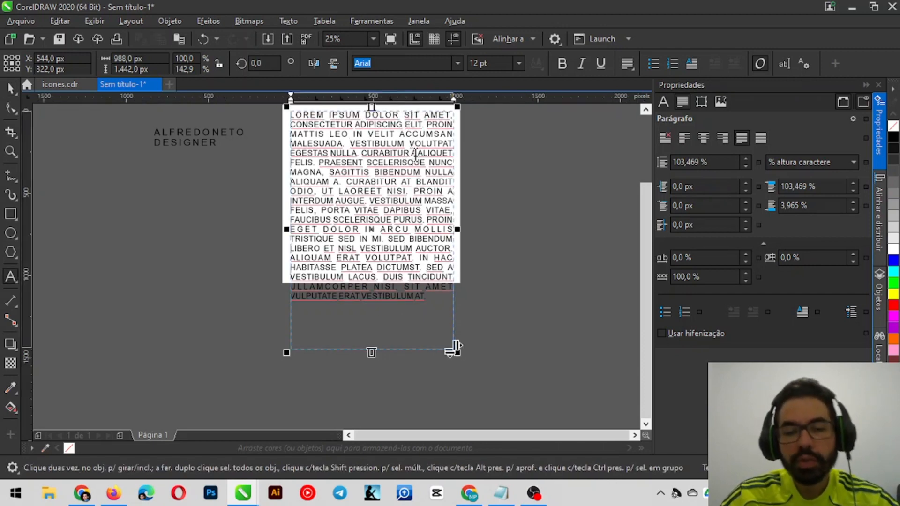
pyautogui.hotkey('ctrl', 'a')
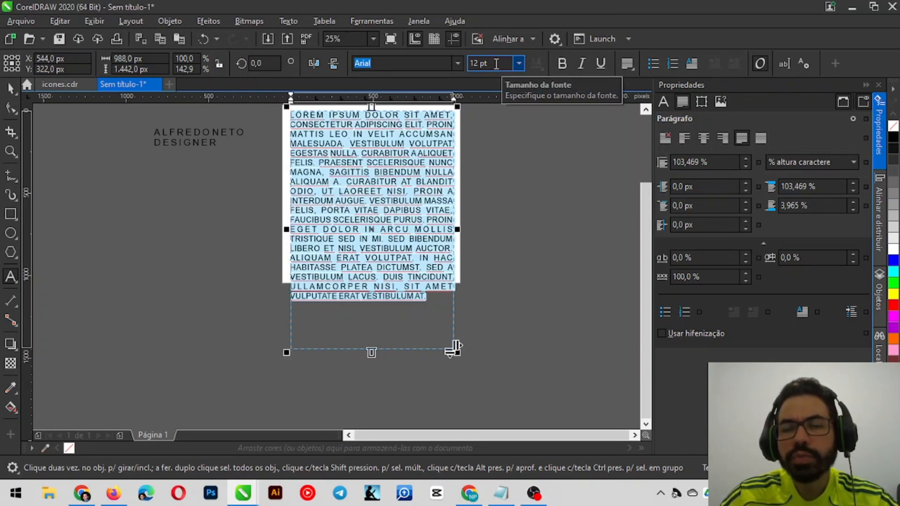
pyautogui.click(496, 63)
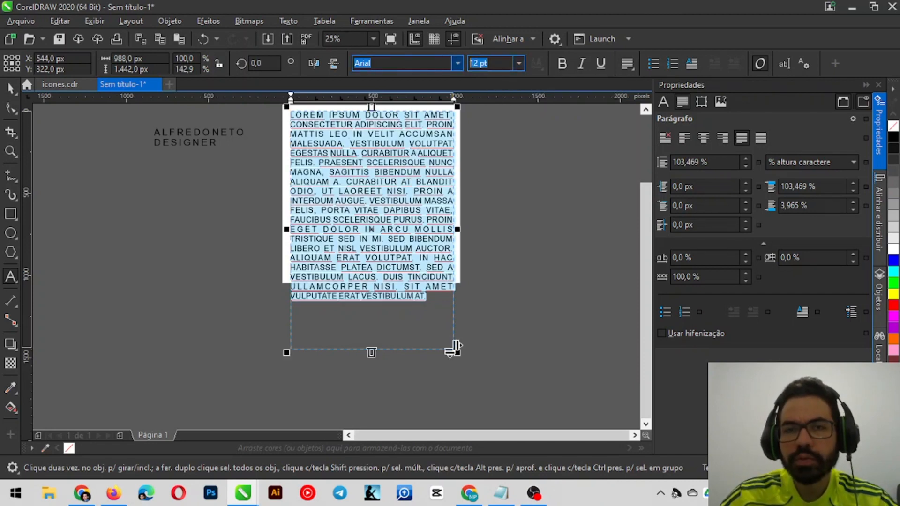
pyautogui.write('9')
pyautogui.press('Return')
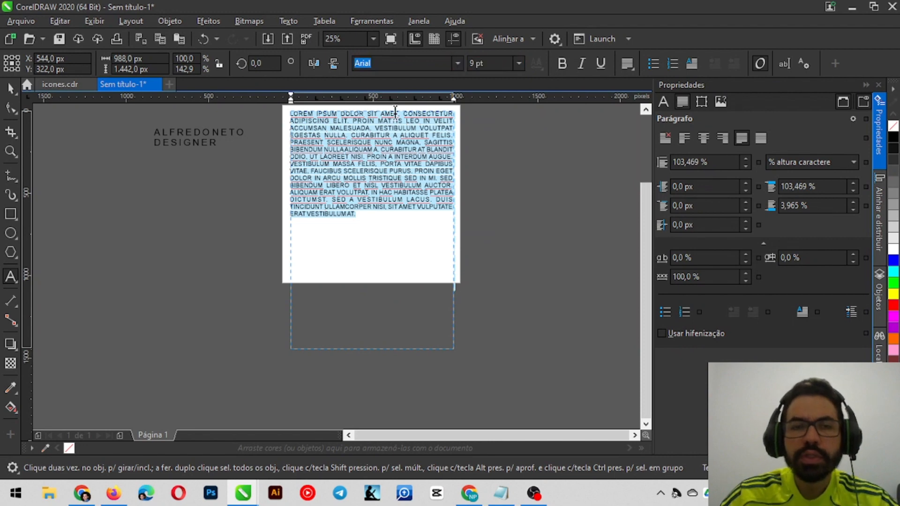
pyautogui.scroll(1, 394, 110)
pyautogui.click(11, 88)
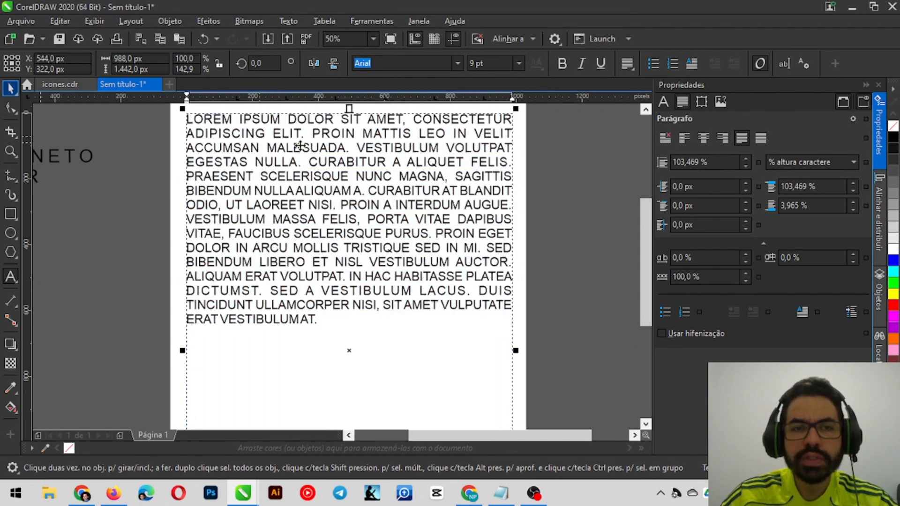
pyautogui.scroll(-1, 367, 283)
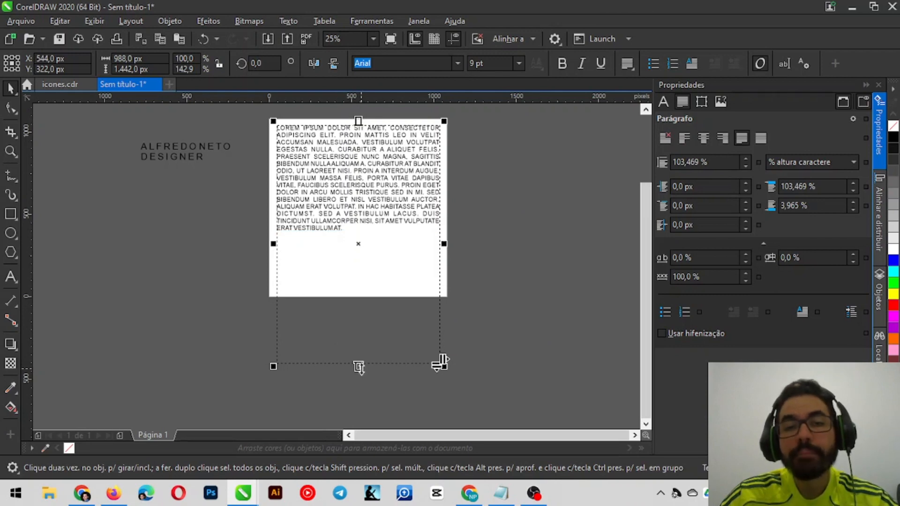
# Drag the Lorem ipsum paragraph frame's bottom edge up so the frame just fits its text
pyautogui.moveTo(359, 366); pyautogui.dragTo(342, 247)
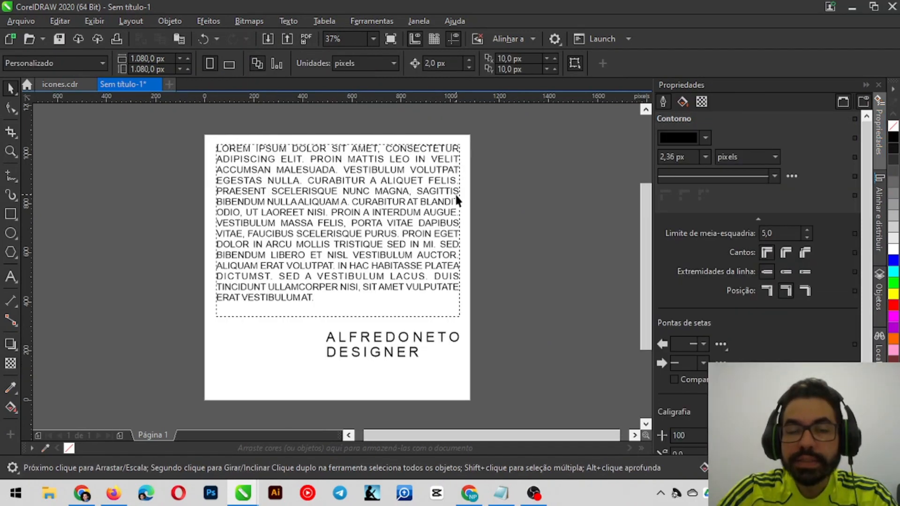